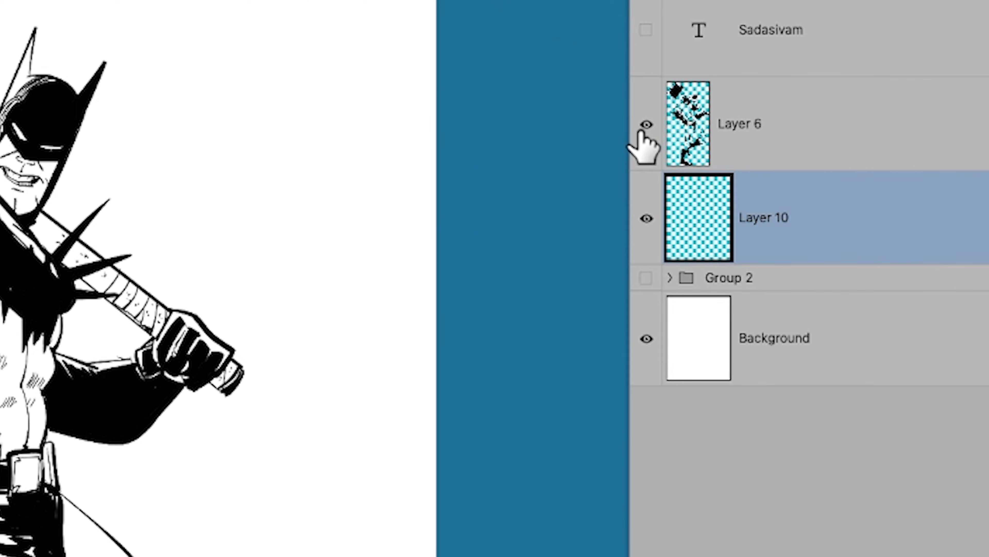
Hide and show Layer 6 to check the line art it holds
{"action": "left_click", "coordinate": [645, 126]}
{"action": "left_click", "coordinate": [644, 126]}
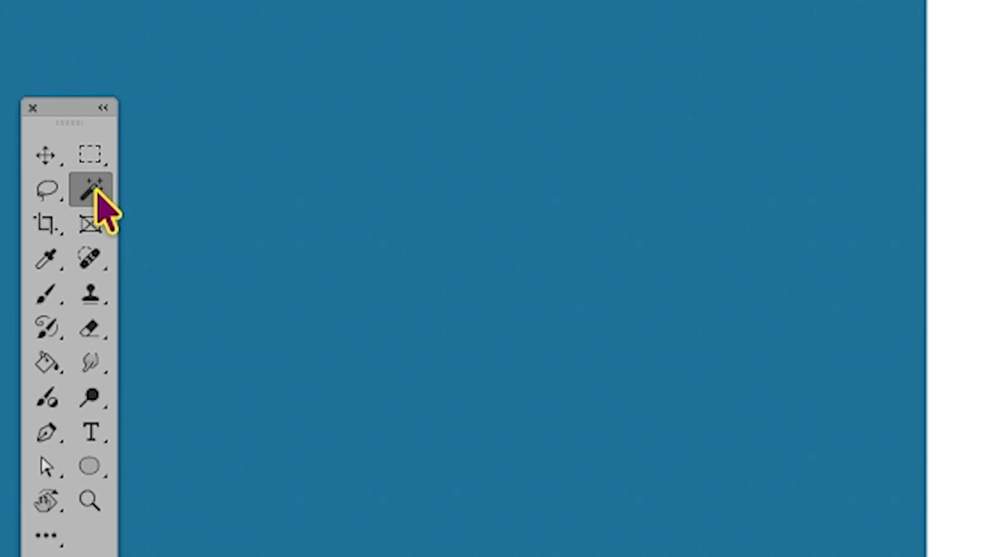
Fill the whole figure with red on Layer 10, using an inverted Magic Wand selection of the white background, and deselect
{"action": "right_click", "coordinate": [43, 205]}
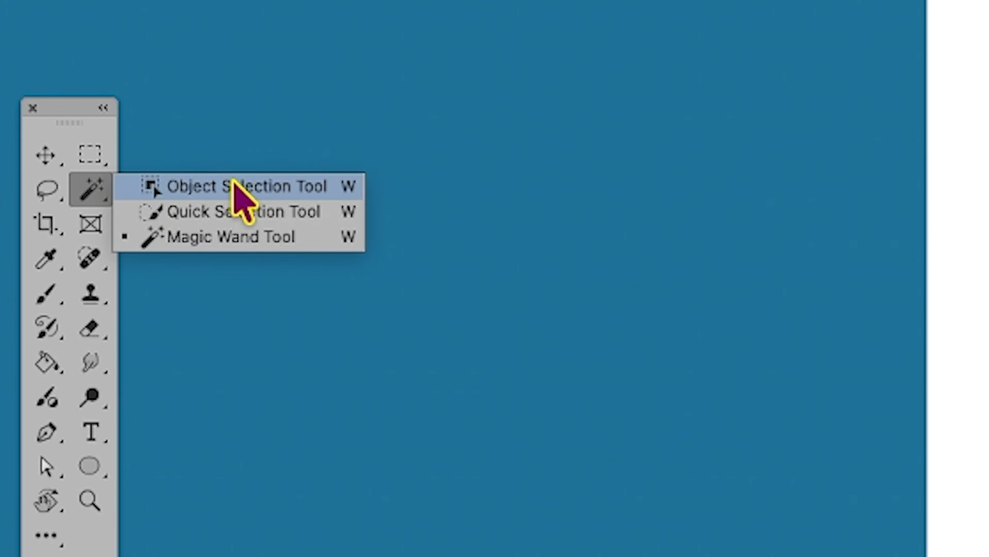
{"action": "left_click", "coordinate": [327, 234]}
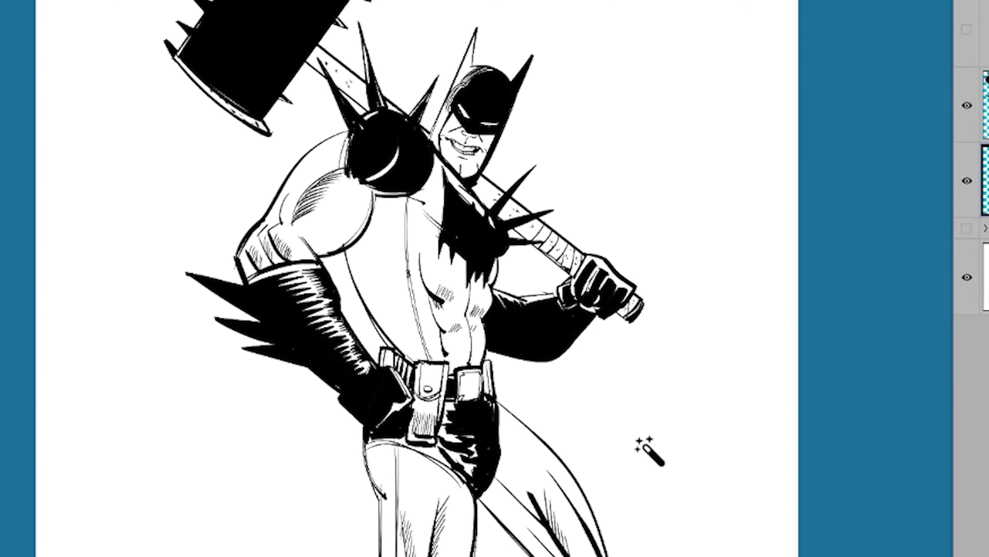
{"action": "left_click", "coordinate": [642, 445]}
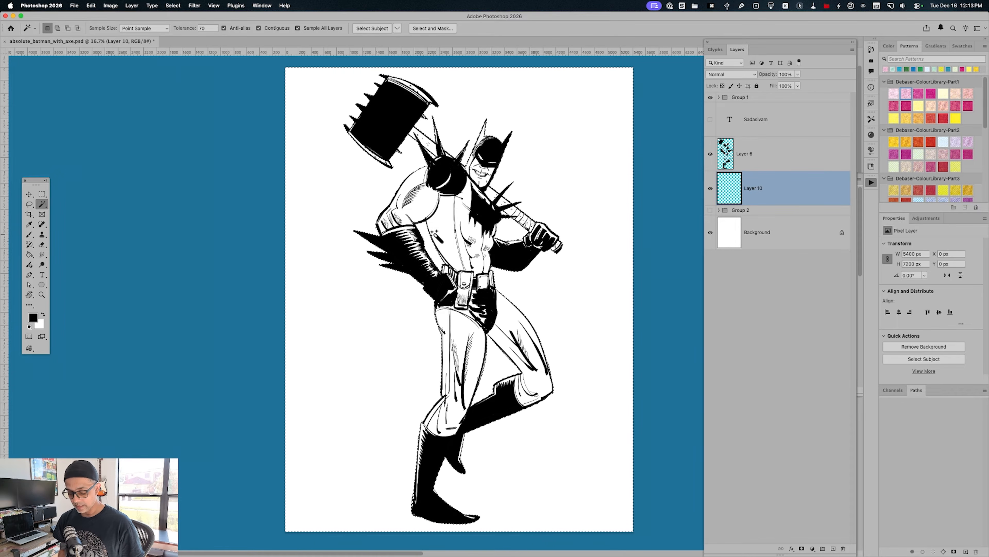
{"action": "key", "text": "shift+super+i"}
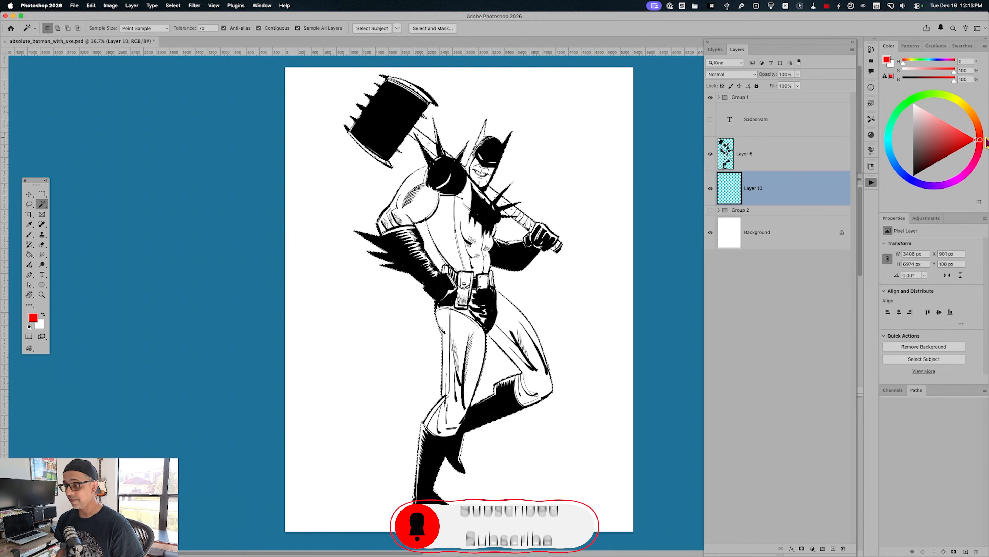
{"action": "key", "text": "alt+BackSpace"}
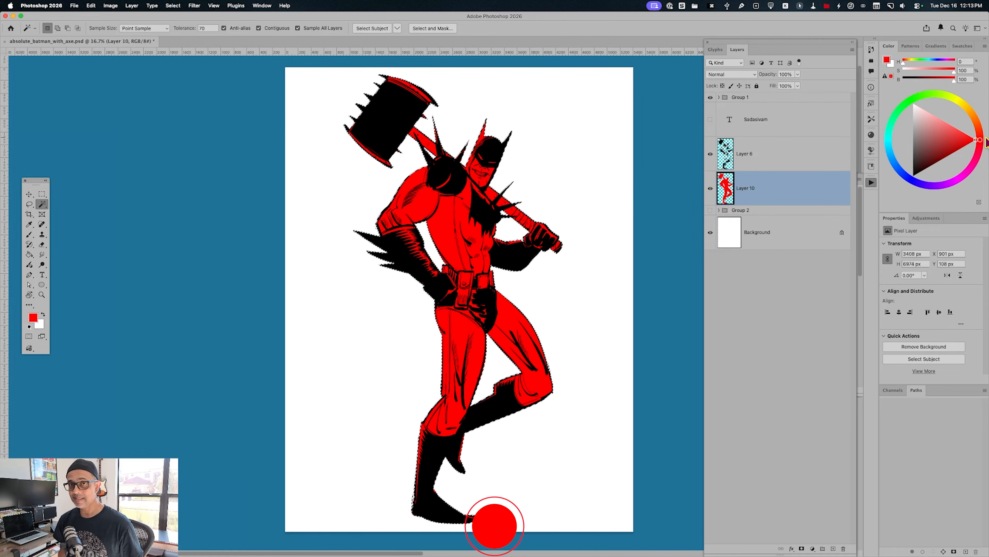
{"action": "key", "text": "super+d"}
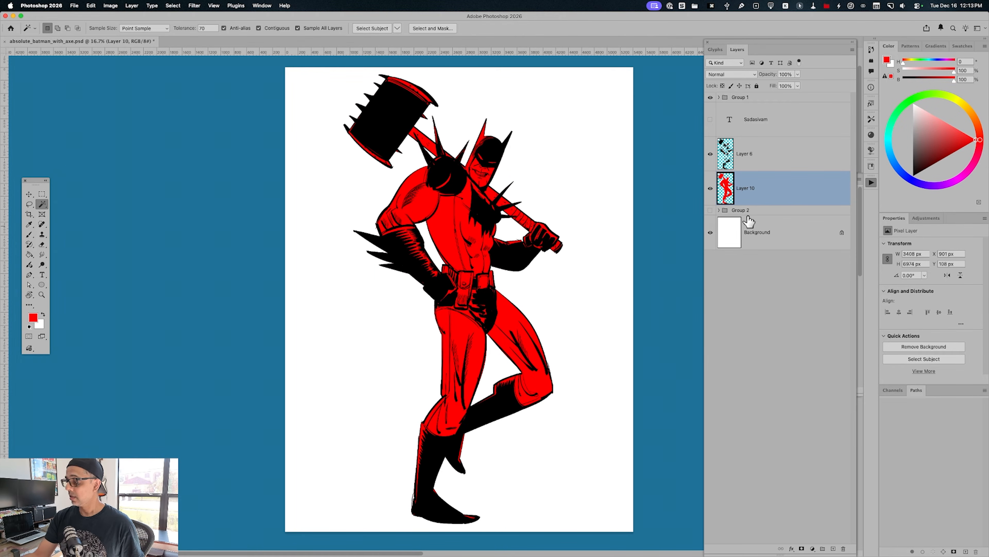
Select the teeth and both eye slits with the Magic Wand and include the remaining lower teeth with the Lasso
{"action": "key", "text": "super+equal"}
{"action": "key", "text": "super+equal"}
{"action": "key", "text": "super+equal"}
{"action": "key", "text": "space"}
{"action": "left_click_drag", "start_coordinate": [578, 155], "coordinate": [495, 436]}
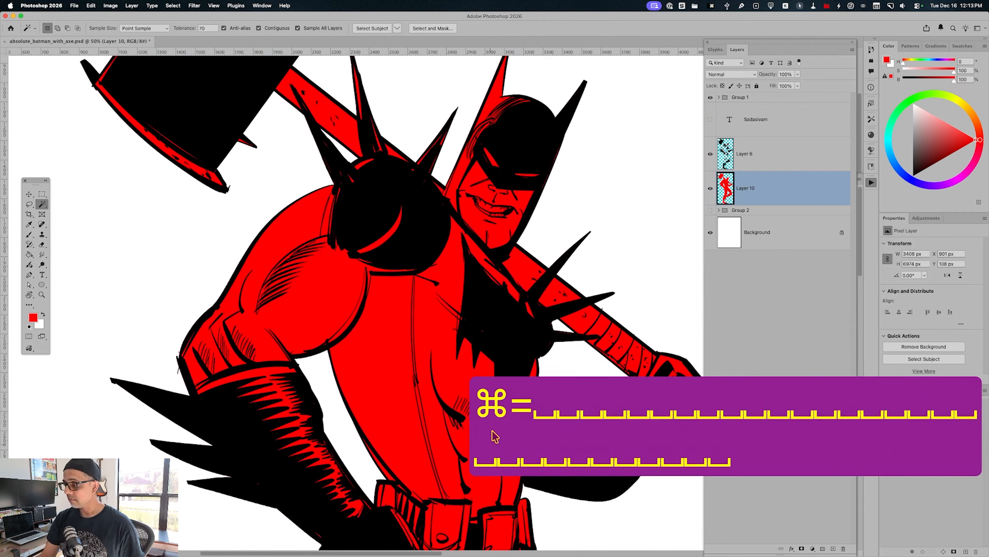
{"action": "left_click", "coordinate": [512, 222]}
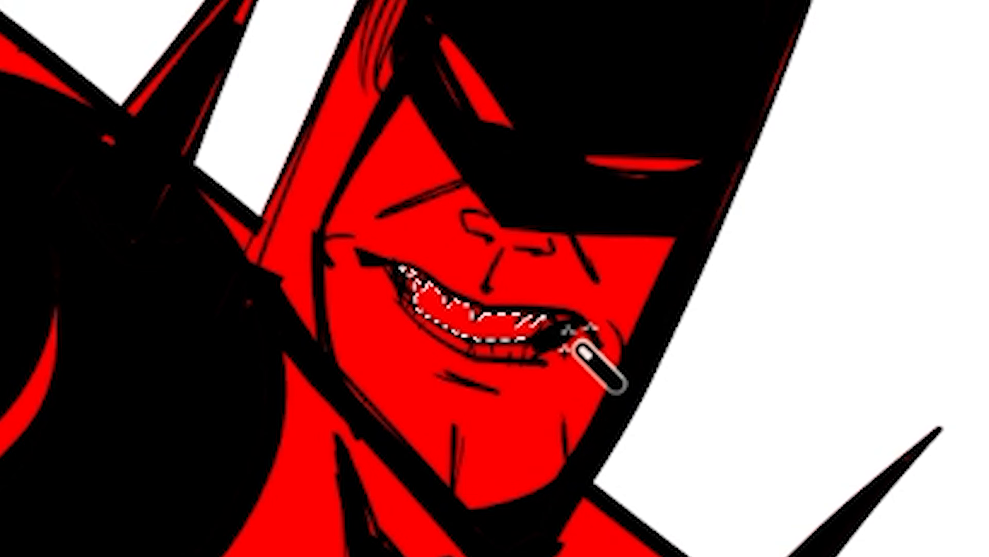
{"action": "left_click", "coordinate": [490, 352], "text": "shift"}
{"action": "key", "text": "super+z"}
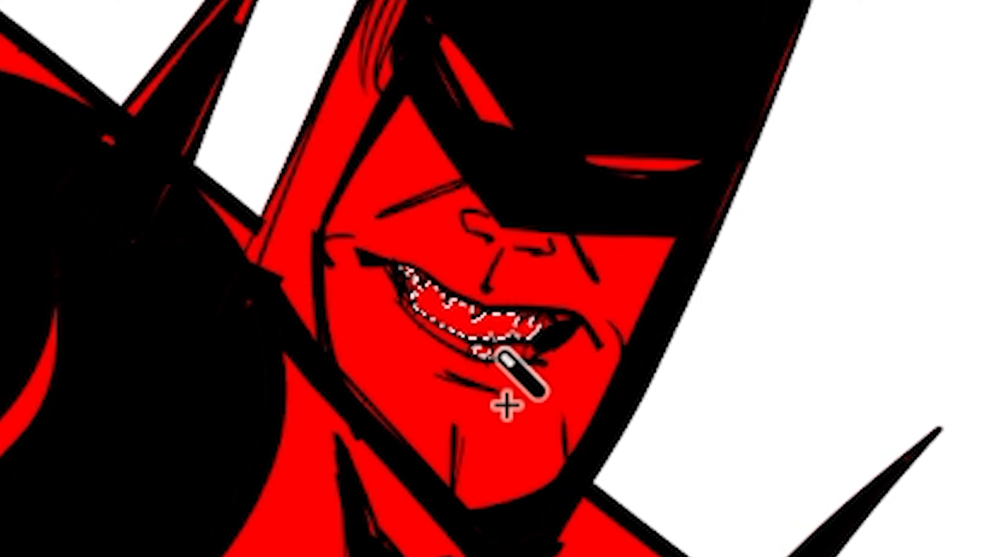
{"action": "left_click", "coordinate": [473, 83], "text": "shift"}
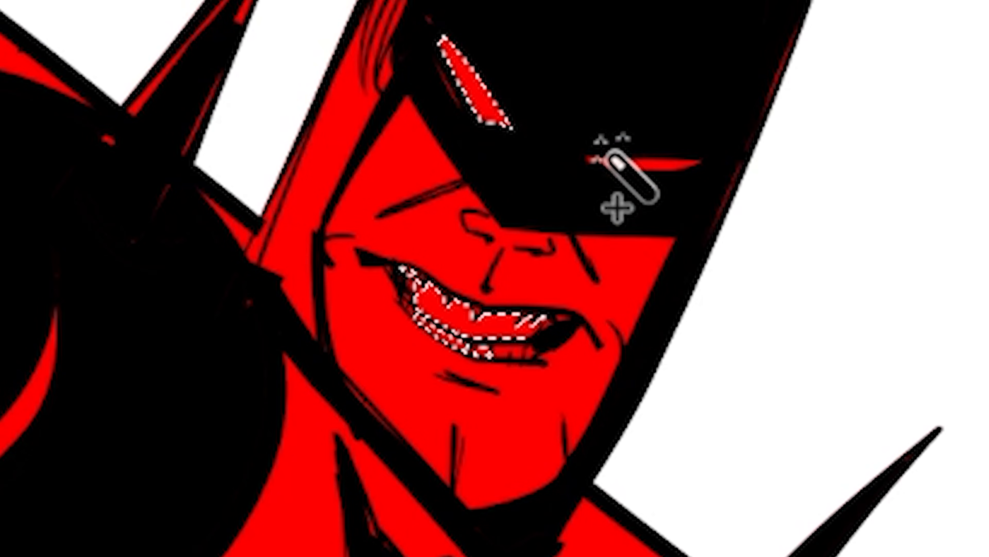
{"action": "left_click", "coordinate": [639, 163], "text": "shift"}
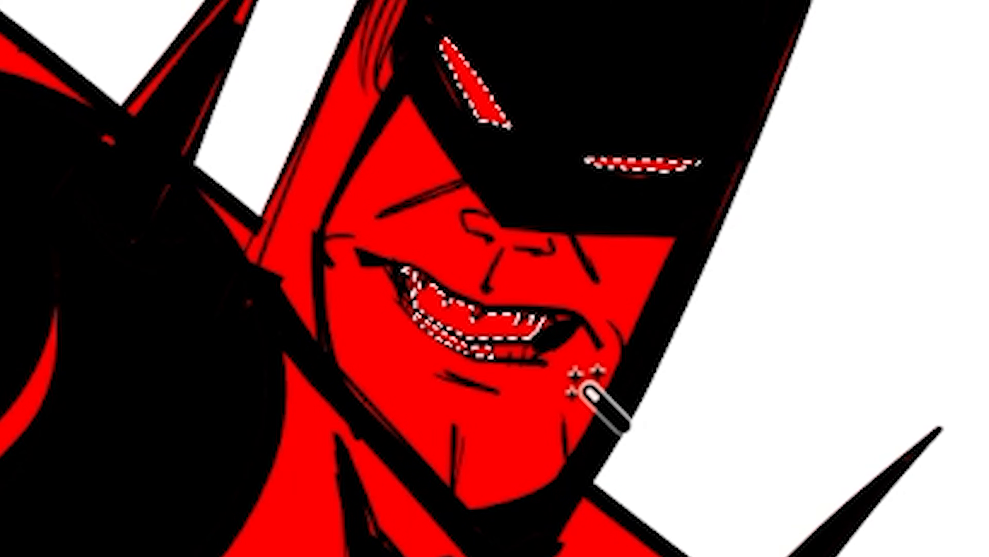
{"action": "key", "text": "l"}
{"action": "mouse_move", "coordinate": [506, 341]}
{"action": "left_mouse_down"}
{"action": "mouse_move", "coordinate": [534, 338]}
{"action": "mouse_move", "coordinate": [537, 354]}
{"action": "mouse_move", "coordinate": [473, 353]}
{"action": "mouse_move", "coordinate": [502, 322]}
{"action": "mouse_move", "coordinate": [540, 318]}
{"action": "mouse_move", "coordinate": [546, 364]}
{"action": "mouse_move", "coordinate": [525, 382]}
{"action": "mouse_move", "coordinate": [390, 292]}
{"action": "mouse_move", "coordinate": [407, 282]}
{"action": "mouse_move", "coordinate": [402, 269]}
{"action": "mouse_move", "coordinate": [406, 312]}
{"action": "mouse_move", "coordinate": [472, 303]}
{"action": "mouse_move", "coordinate": [542, 353]}
{"action": "left_mouse_up"}
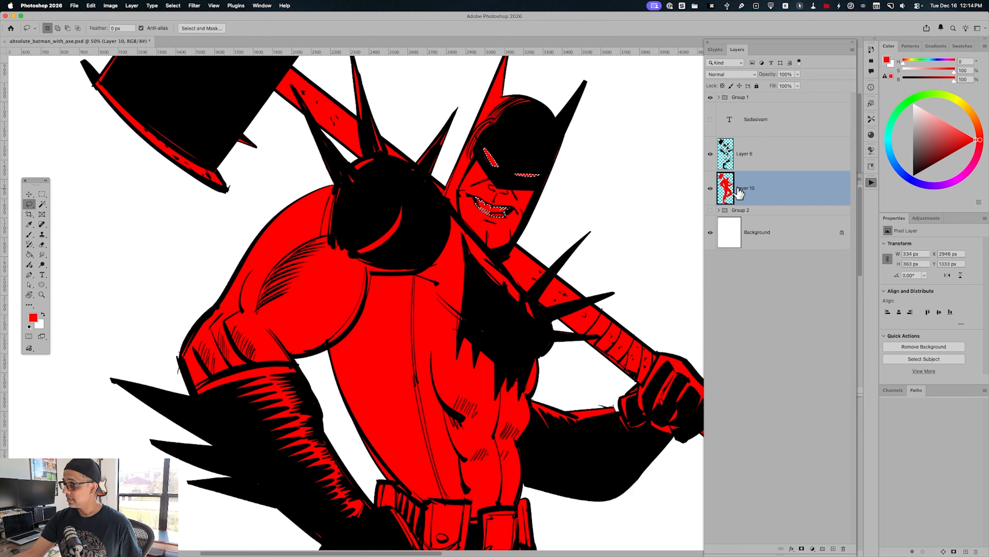
Copy the selected teeth and eyes from Layer 10 to a new layer and turn them white with maximum Hue/Saturation lightness
{"action": "left_click", "coordinate": [711, 189]}
{"action": "left_click", "coordinate": [711, 189]}
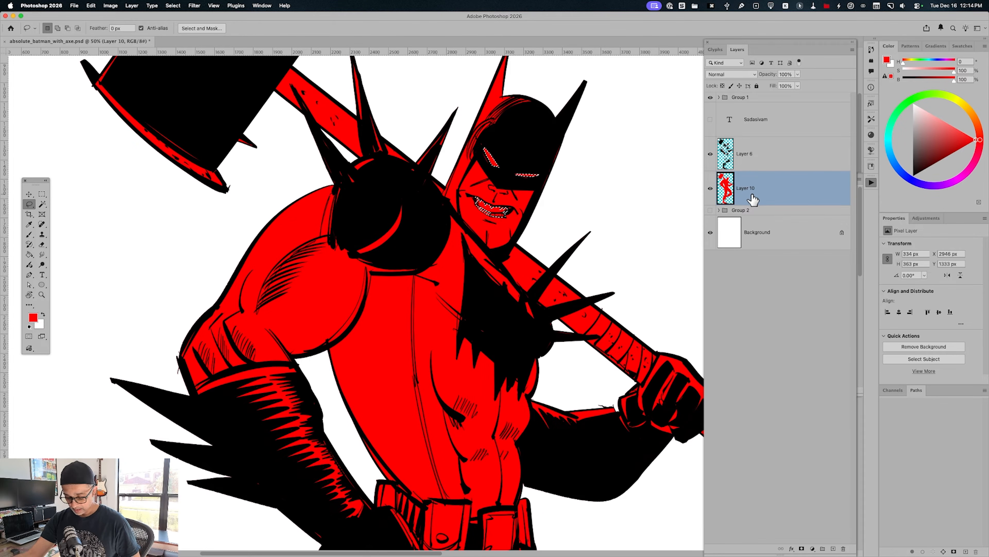
{"action": "key", "text": "cmd+j"}
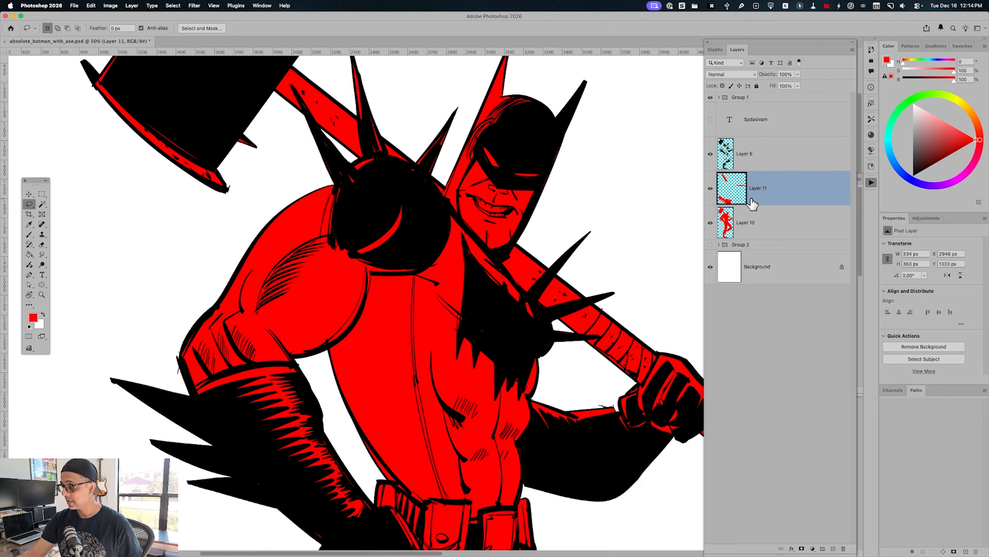
{"action": "key", "text": "super+u"}
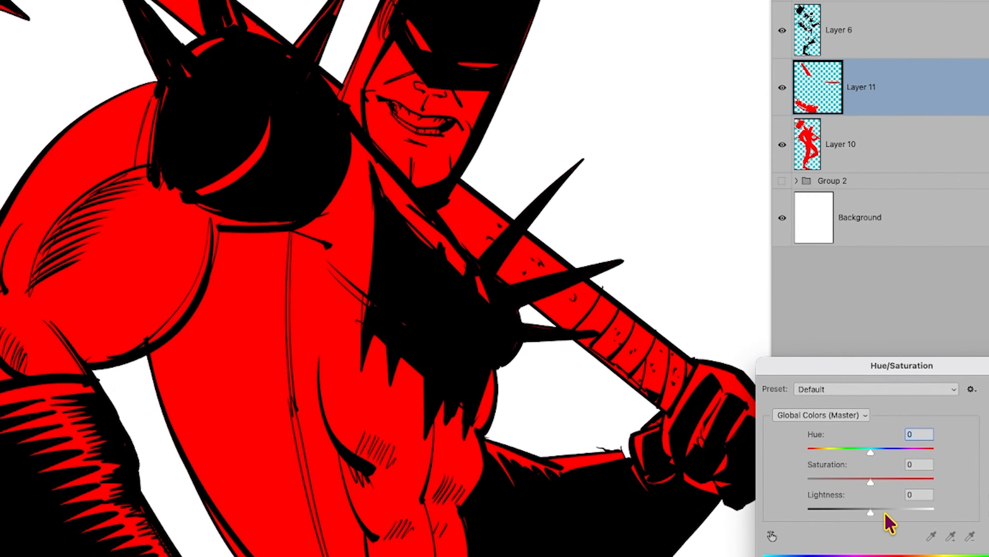
{"action": "left_click_drag", "start_coordinate": [885, 514], "coordinate": [959, 514]}
{"action": "key", "text": "Return"}
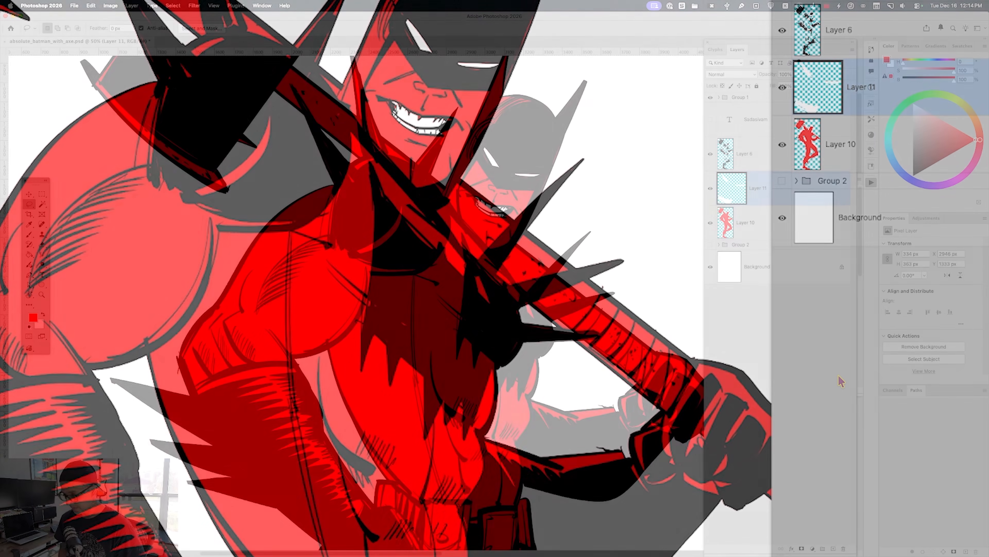
Create a new layer and select the red areas of the upper arm, torso and both legs with the Magic Wand
{"action": "key", "text": "super+minus"}
{"action": "key", "text": "super+minus"}
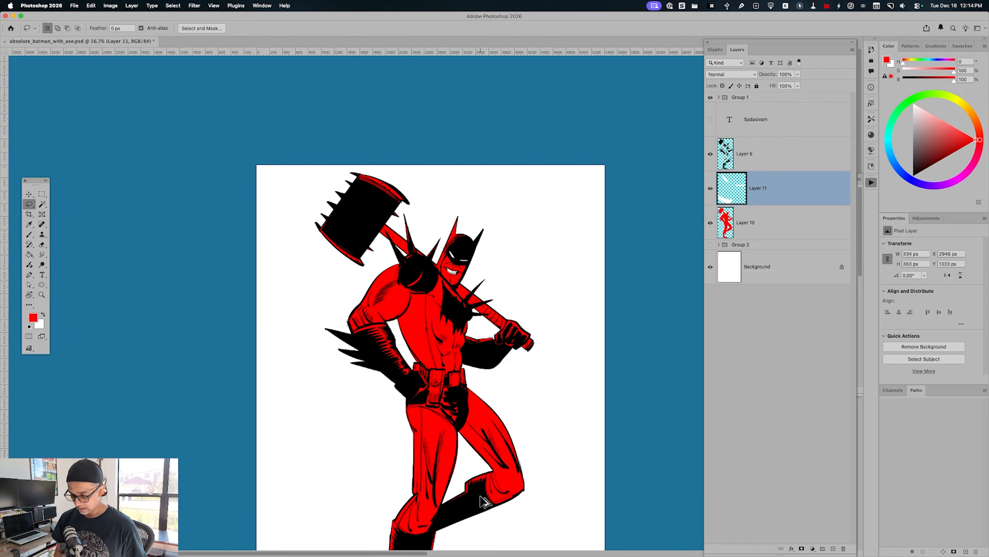
{"action": "key", "text": "alt+shift+super+n"}
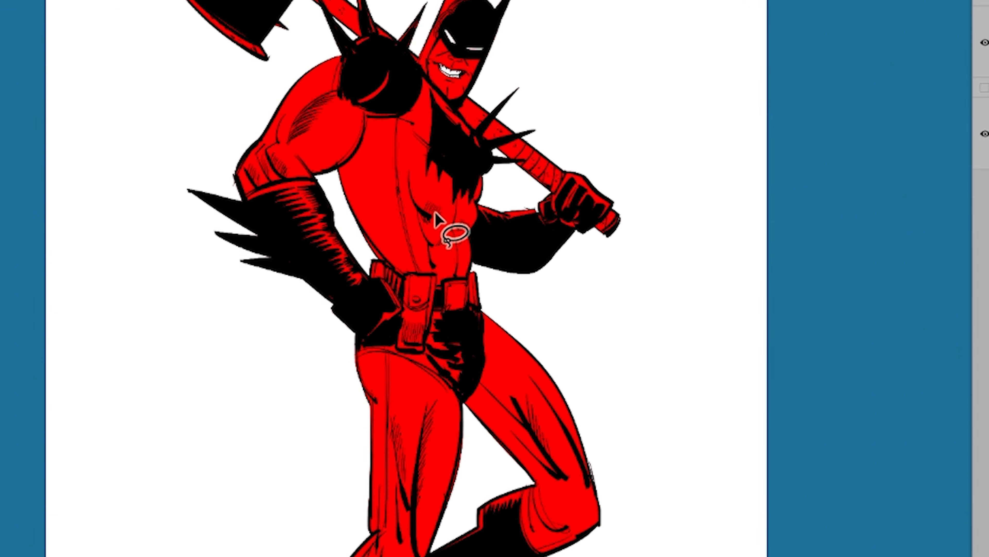
{"action": "key", "text": "w"}
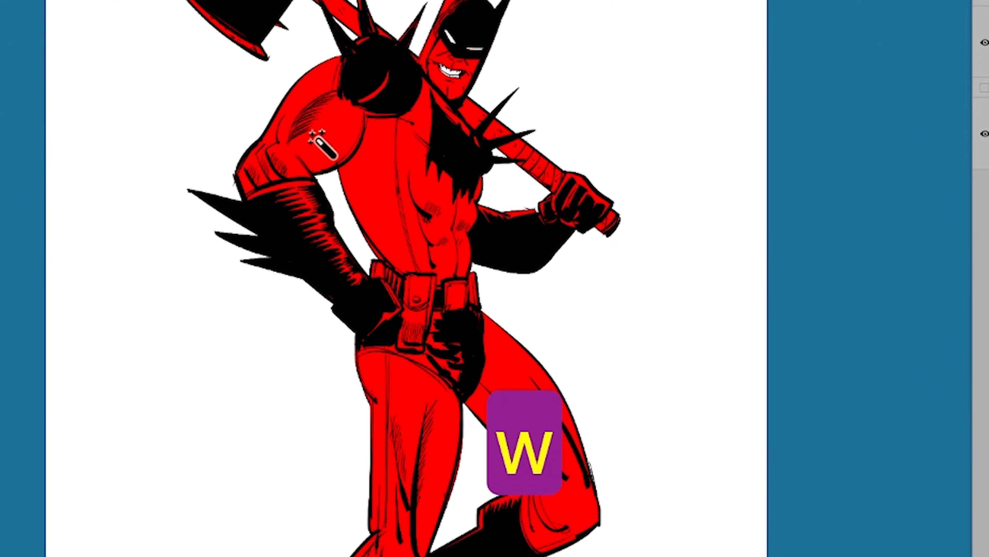
{"action": "left_click", "coordinate": [316, 135]}
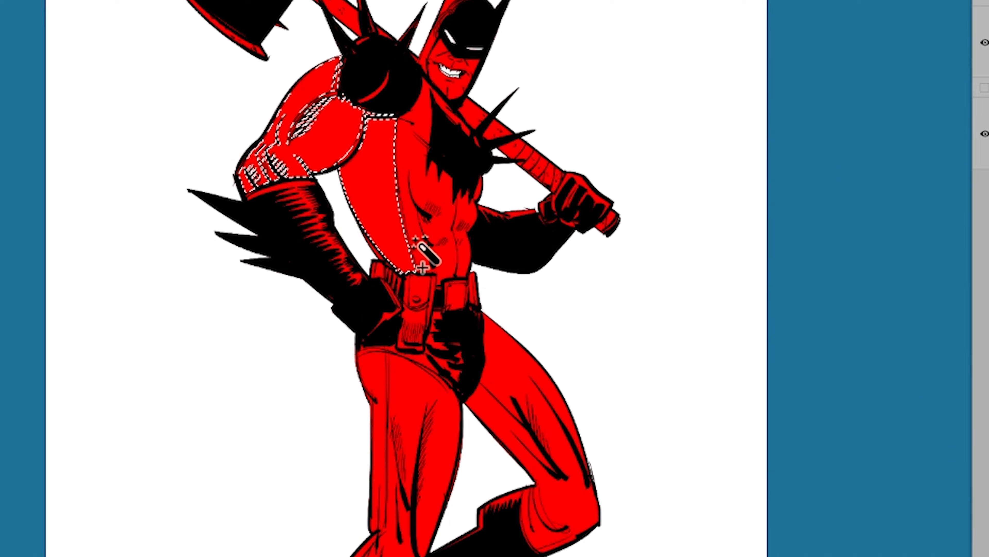
{"action": "left_click", "coordinate": [401, 153], "text": "shift"}
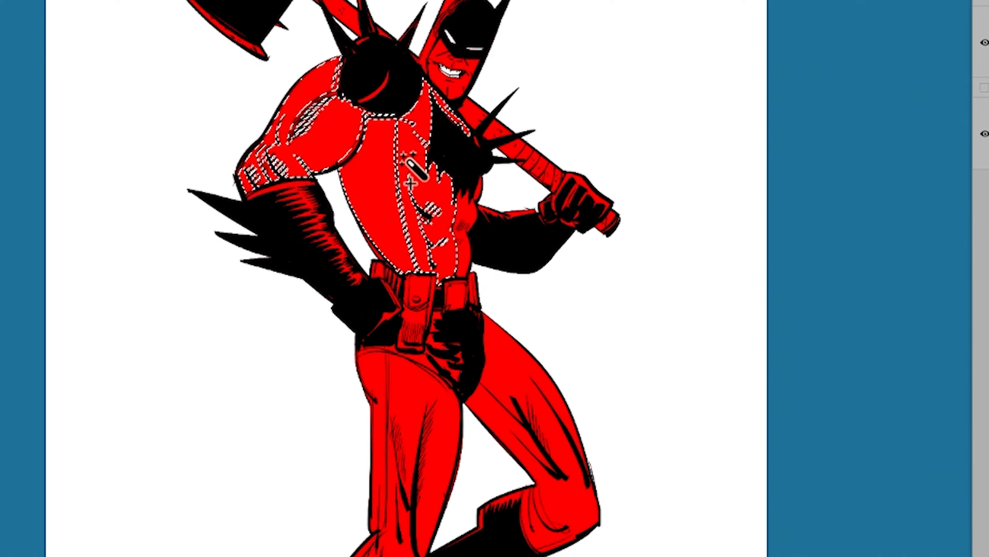
{"action": "left_click", "coordinate": [469, 235], "text": "shift"}
{"action": "left_click", "coordinate": [413, 385], "text": "shift"}
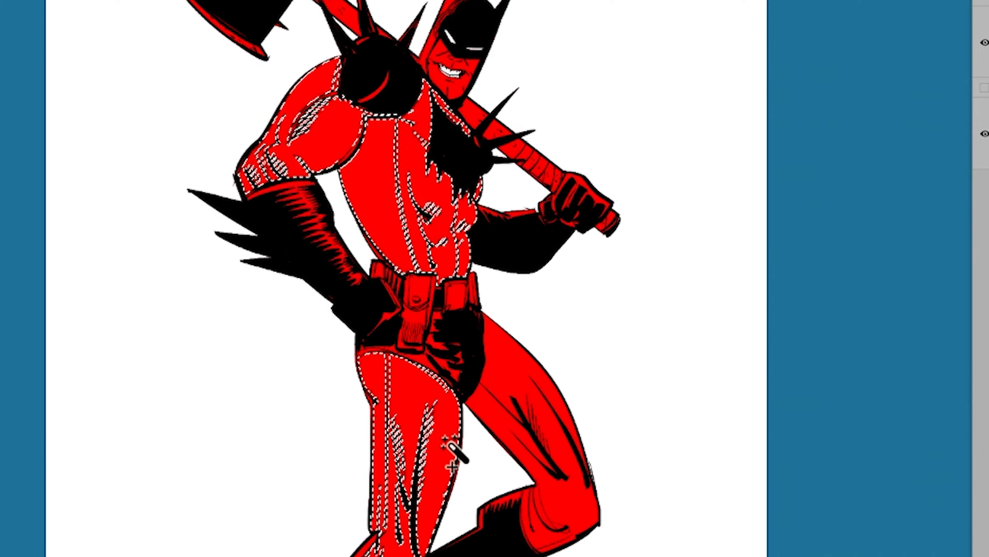
{"action": "left_click", "coordinate": [520, 405], "text": "shift"}
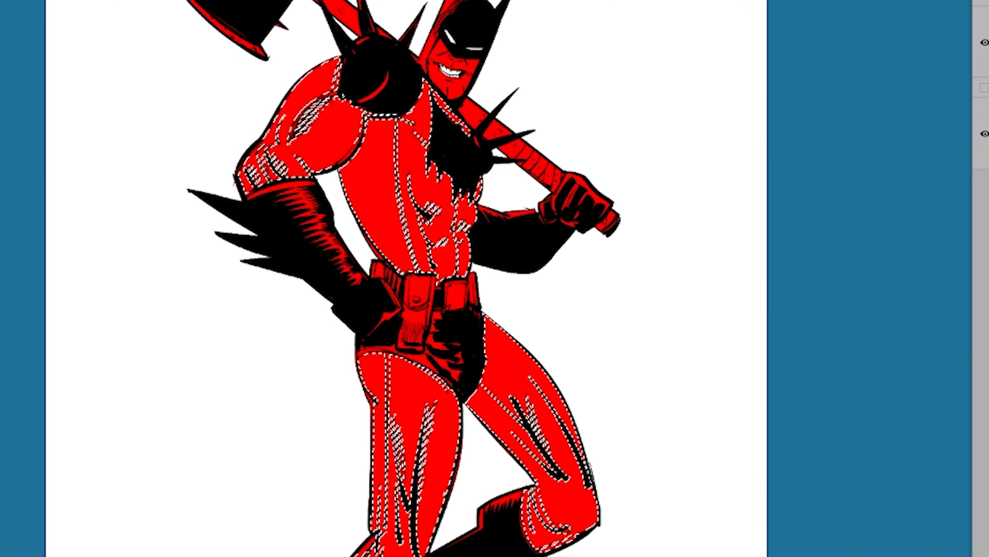
Add the missed ink lines and gaps on the upper arm, shoulder and chest to the selection with the Lasso
{"action": "key", "text": "super+equal"}
{"action": "key", "text": "super+equal"}
{"action": "key", "text": "super+equal"}
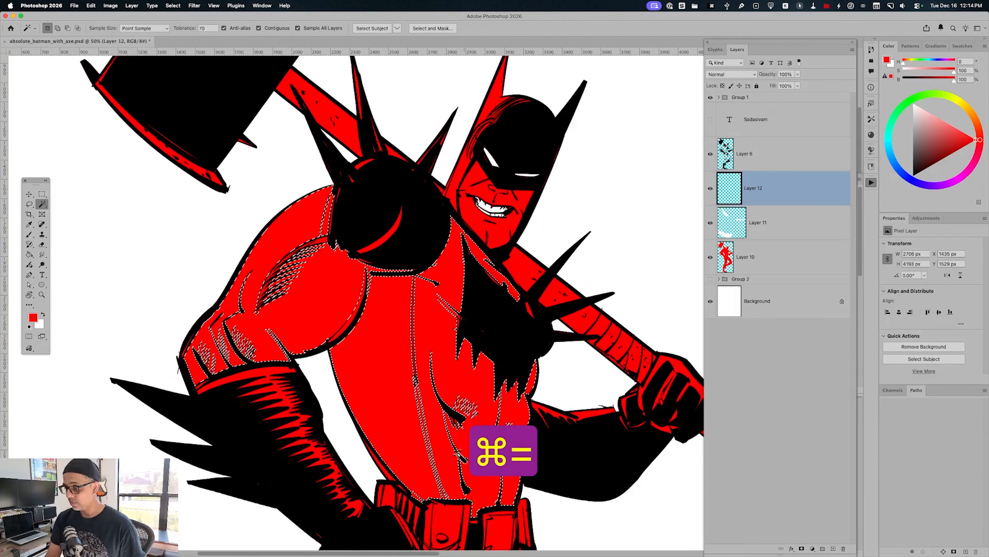
{"action": "key", "text": "l"}
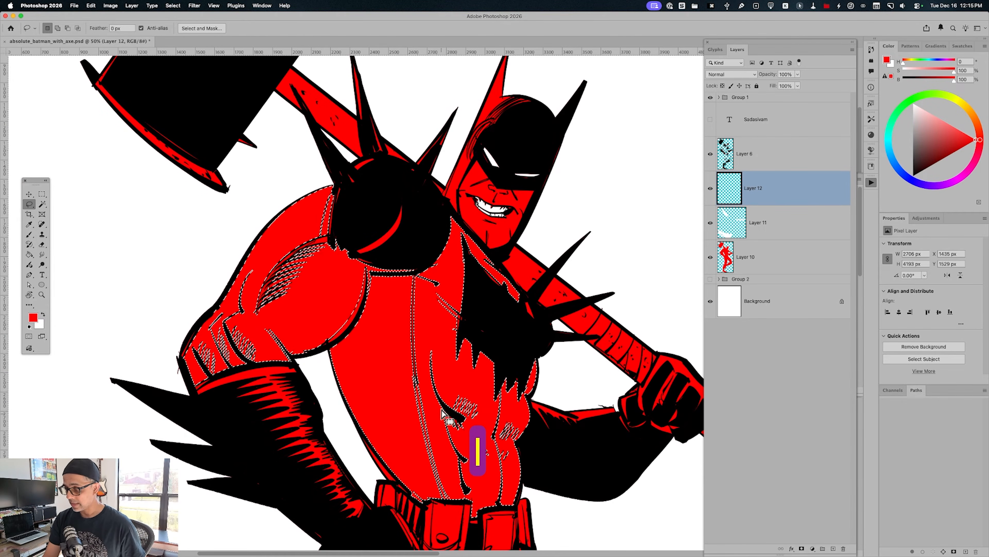
{"action": "key", "text": "shift"}
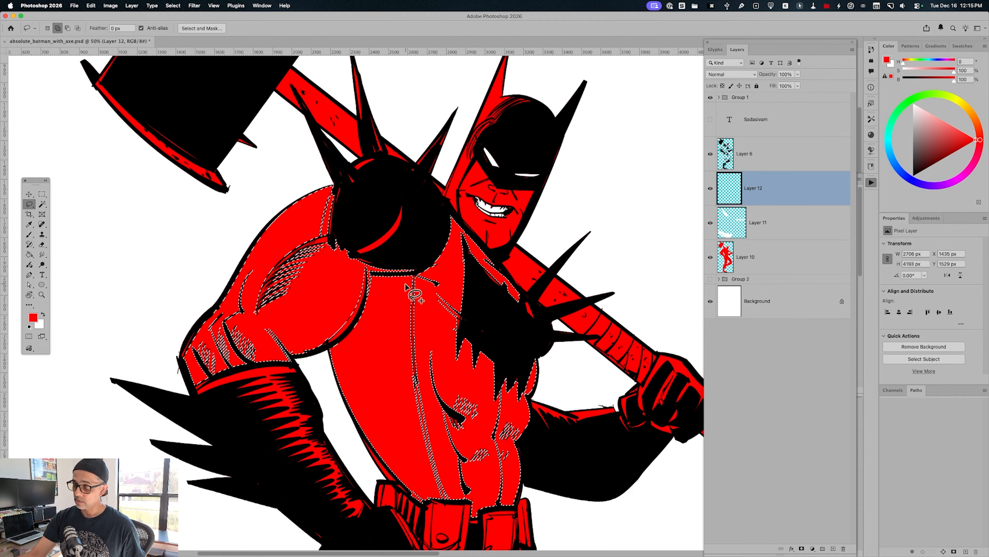
{"action": "mouse_move", "coordinate": [403, 287]}
{"action": "left_mouse_down"}
{"action": "mouse_move", "coordinate": [429, 274]}
{"action": "mouse_move", "coordinate": [423, 391]}
{"action": "mouse_move", "coordinate": [410, 360]}
{"action": "left_mouse_up"}
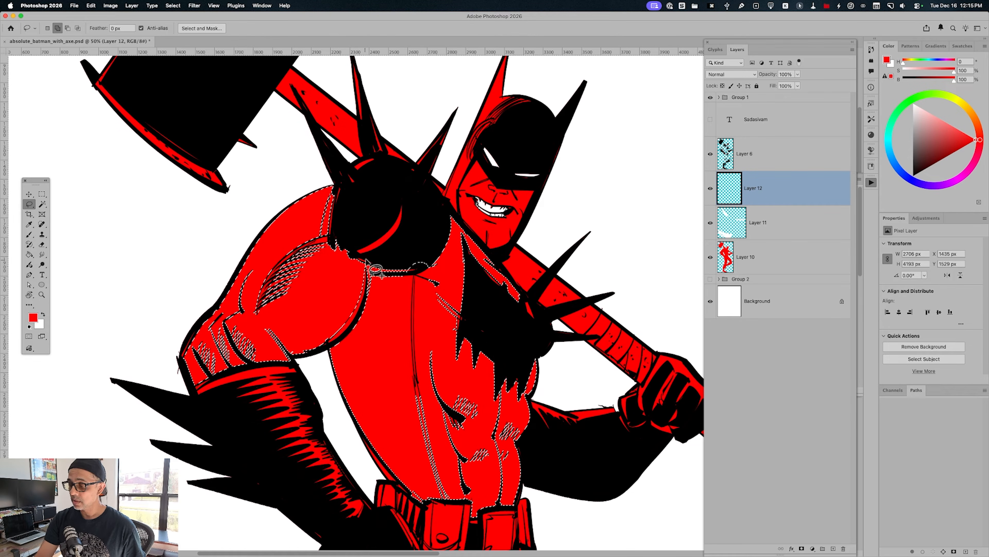
{"action": "left_click_drag", "start_coordinate": [317, 350], "coordinate": [294, 344]}
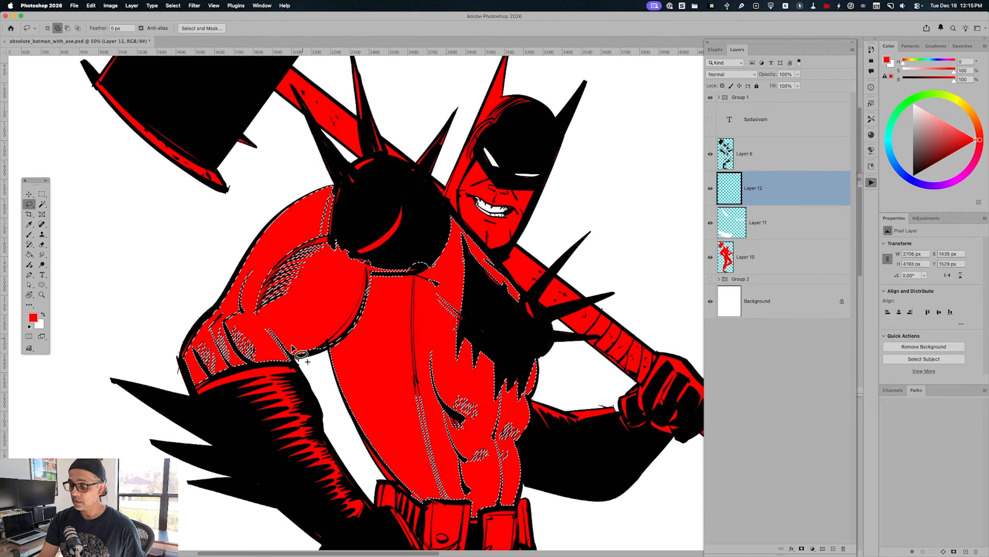
{"action": "mouse_move", "coordinate": [334, 197]}
{"action": "left_mouse_down"}
{"action": "mouse_move", "coordinate": [326, 267]}
{"action": "mouse_move", "coordinate": [250, 297]}
{"action": "mouse_move", "coordinate": [263, 320]}
{"action": "left_mouse_up"}
{"action": "mouse_move", "coordinate": [242, 277]}
{"action": "left_mouse_down"}
{"action": "mouse_move", "coordinate": [260, 352]}
{"action": "mouse_move", "coordinate": [198, 389]}
{"action": "mouse_move", "coordinate": [181, 357]}
{"action": "mouse_move", "coordinate": [192, 333]}
{"action": "mouse_move", "coordinate": [258, 287]}
{"action": "left_mouse_up"}
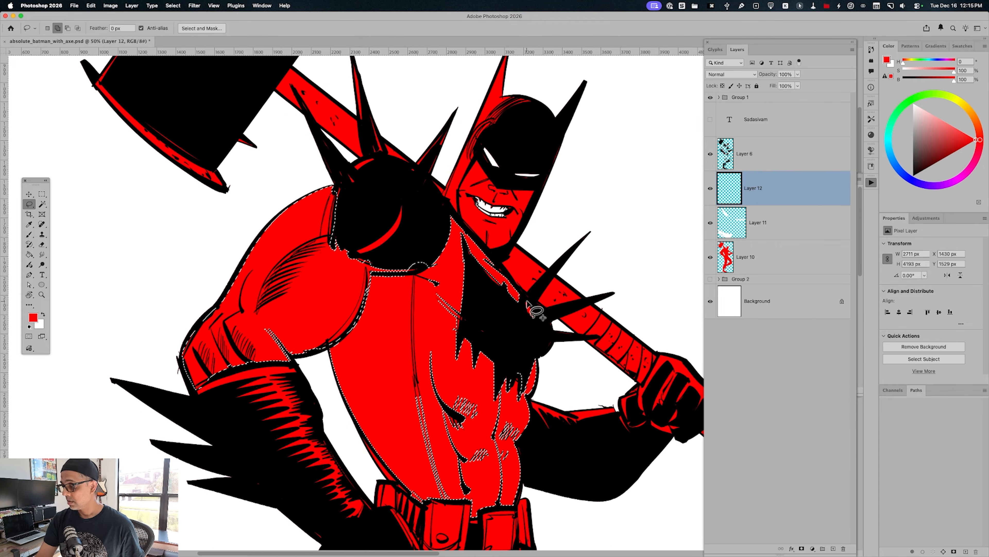
{"action": "mouse_move", "coordinate": [525, 315]}
{"action": "left_mouse_down"}
{"action": "mouse_move", "coordinate": [527, 295]}
{"action": "mouse_move", "coordinate": [522, 305]}
{"action": "left_mouse_up"}
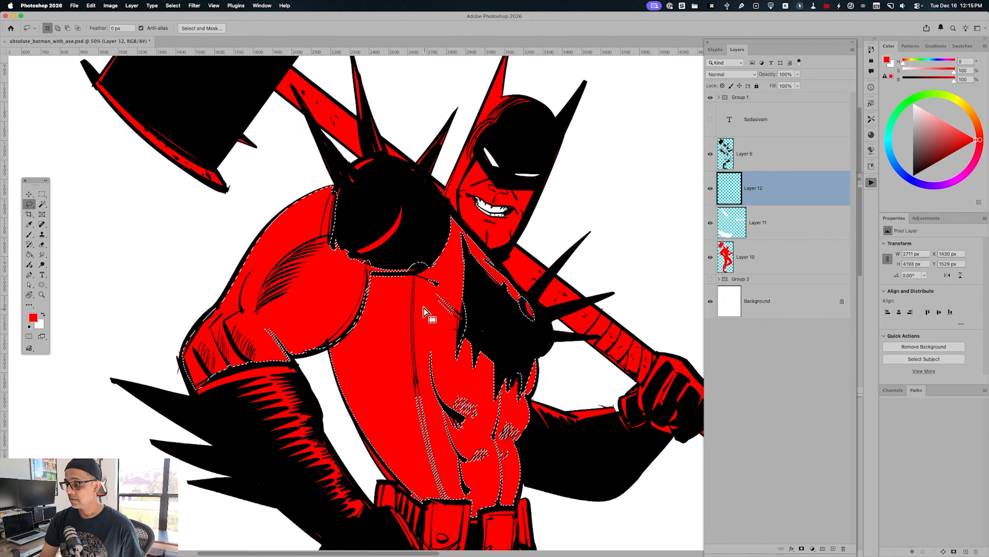
Add the missed ink lines and gaps along the front thigh and knee to the selection with the Lasso
{"action": "key", "text": "space"}
{"action": "mouse_move", "coordinate": [542, 431]}
{"action": "left_mouse_down"}
{"action": "mouse_move", "coordinate": [541, 288]}
{"action": "mouse_move", "coordinate": [464, 153]}
{"action": "left_mouse_up"}
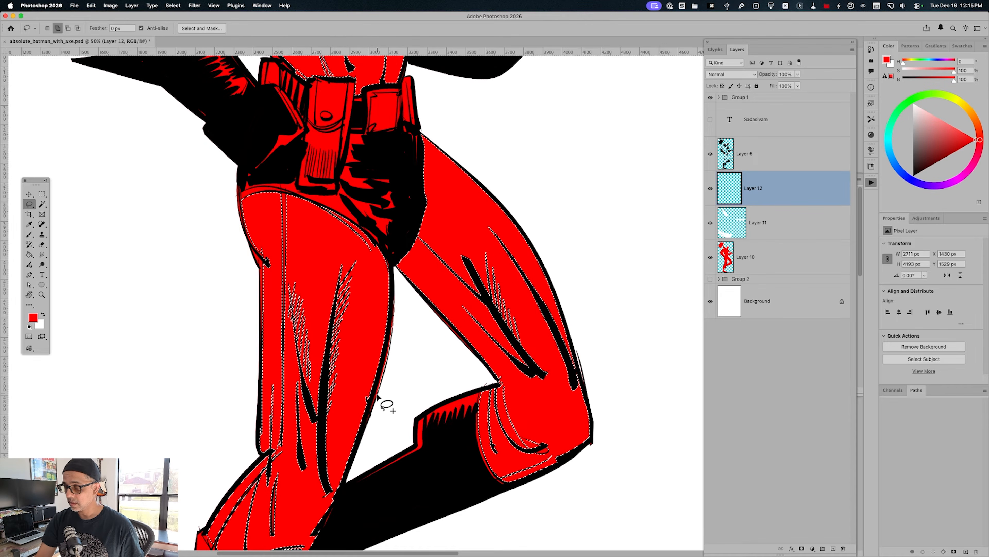
{"action": "left_click_drag", "start_coordinate": [372, 412], "coordinate": [341, 413]}
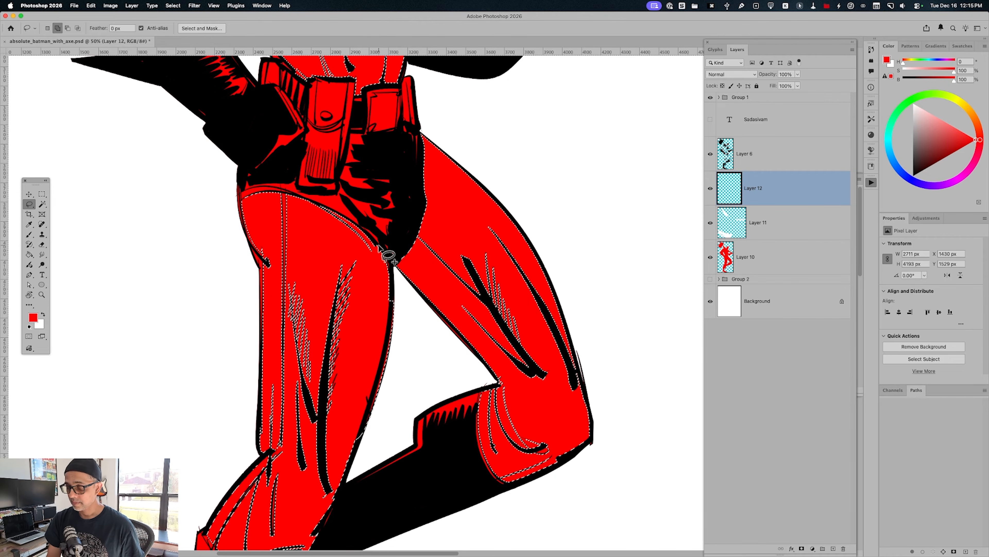
{"action": "left_click_drag", "start_coordinate": [265, 480], "coordinate": [274, 471]}
{"action": "mouse_move", "coordinate": [231, 505]}
{"action": "left_mouse_down"}
{"action": "mouse_move", "coordinate": [241, 487]}
{"action": "mouse_move", "coordinate": [230, 527]}
{"action": "mouse_move", "coordinate": [267, 484]}
{"action": "left_mouse_up"}
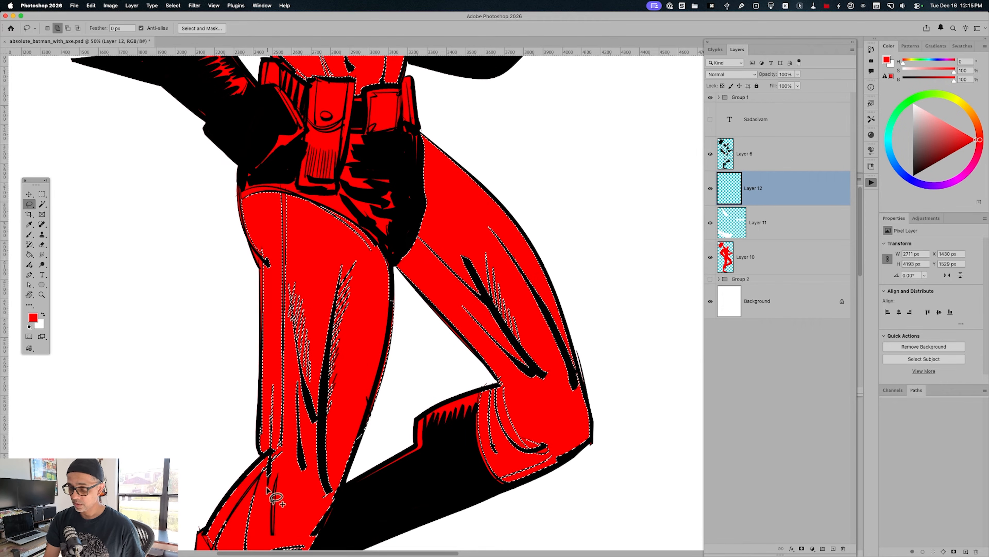
{"action": "left_click_drag", "start_coordinate": [403, 409], "coordinate": [481, 267]}
{"action": "mouse_move", "coordinate": [289, 395]}
{"action": "left_mouse_down"}
{"action": "mouse_move", "coordinate": [312, 433]}
{"action": "mouse_move", "coordinate": [352, 436]}
{"action": "mouse_move", "coordinate": [287, 405]}
{"action": "left_mouse_up"}
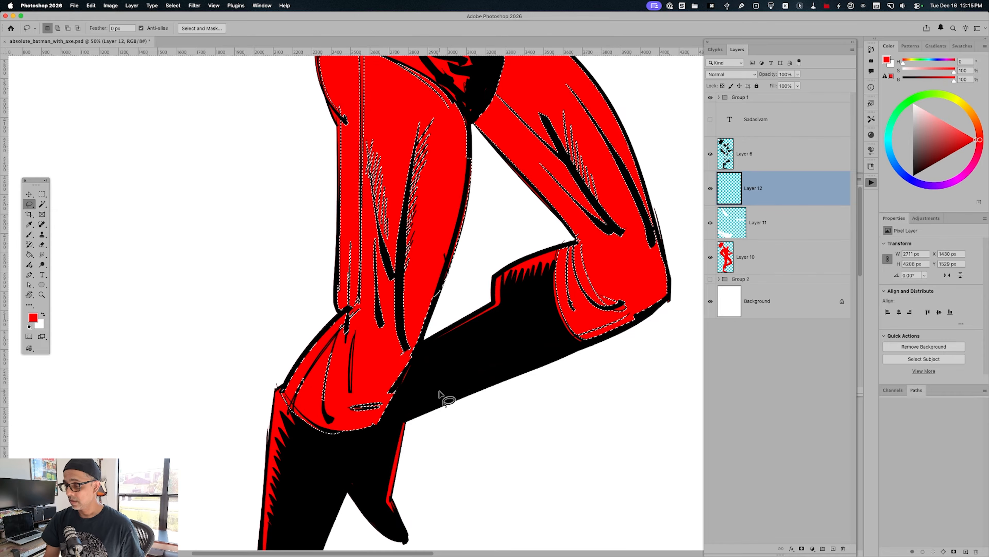
{"action": "key", "text": "super+minus"}
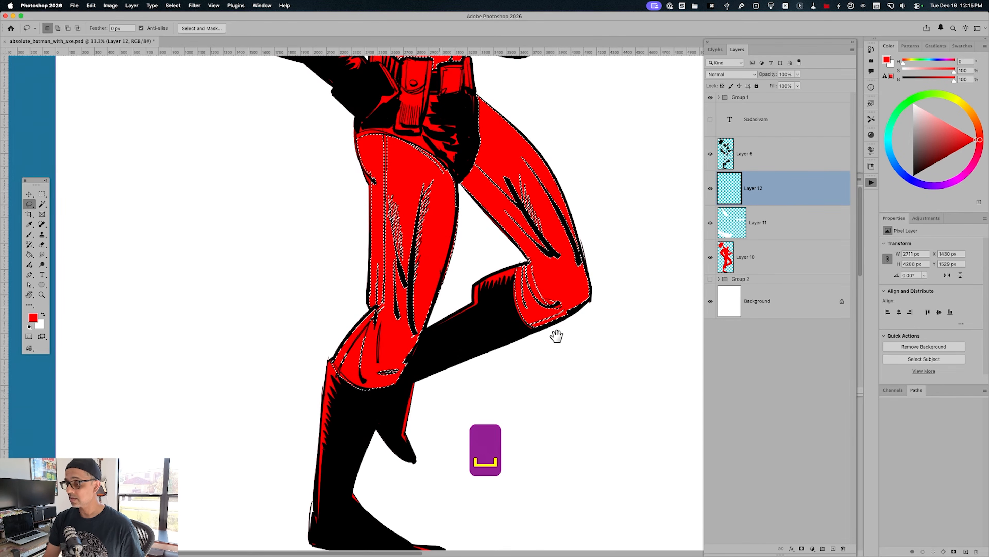
Fill the selected arm, torso and leg areas with the first grey pattern of Debaser-ColourLibrary-Part4 as a pattern fill layer
{"action": "left_click_drag", "start_coordinate": [439, 389], "coordinate": [388, 542]}
{"action": "key", "text": "w"}
{"action": "left_click", "coordinate": [317, 331], "text": "shift"}
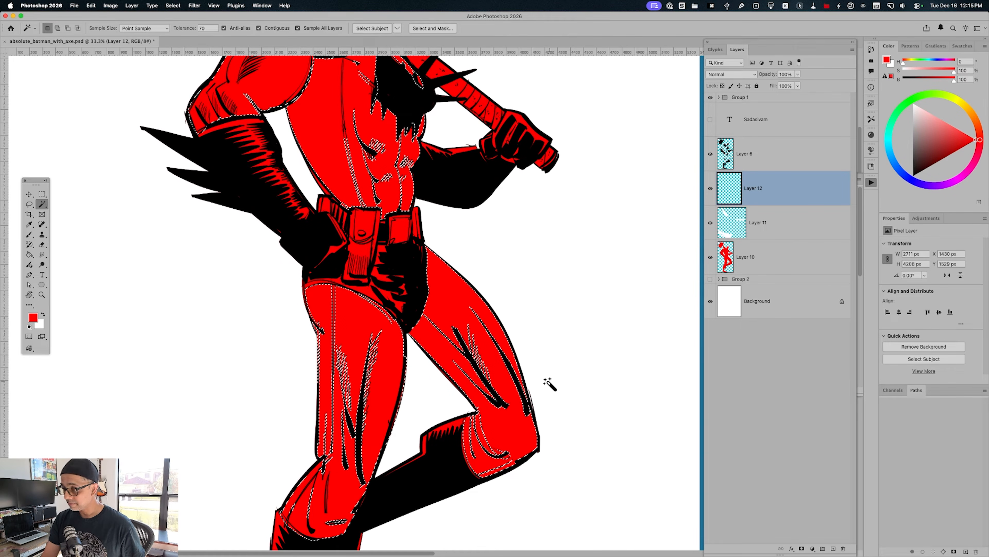
{"action": "left_click", "coordinate": [329, 194], "text": "shift"}
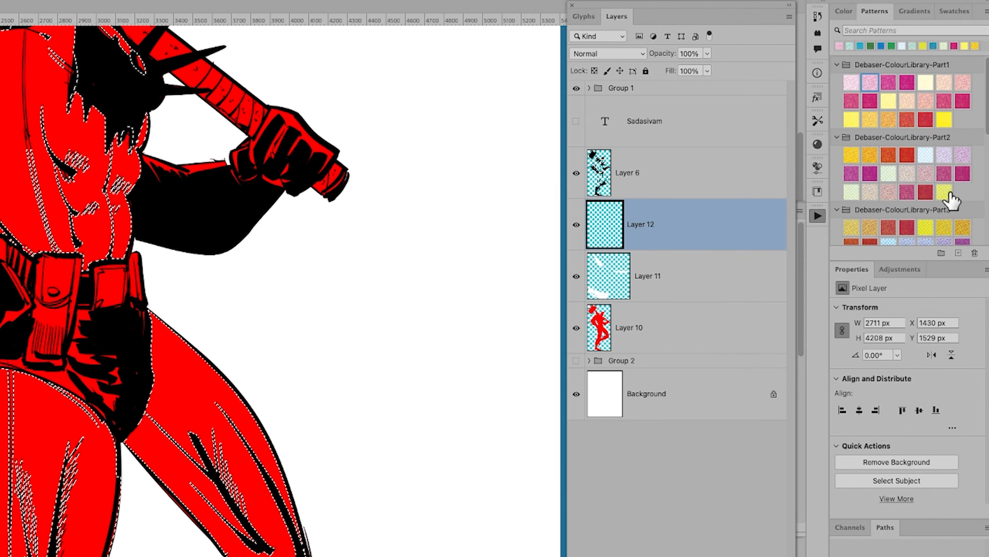
{"action": "scroll", "coordinate": [943, 210], "scroll_direction": "down", "scroll_amount": 5}
{"action": "scroll", "coordinate": [861, 214], "scroll_direction": "down", "scroll_amount": 1}
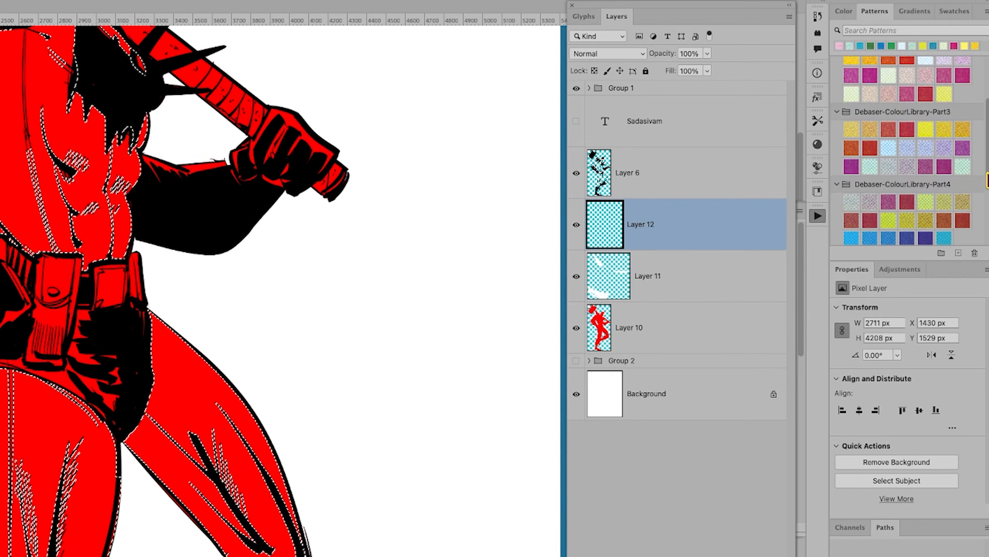
{"action": "left_click", "coordinate": [852, 208]}
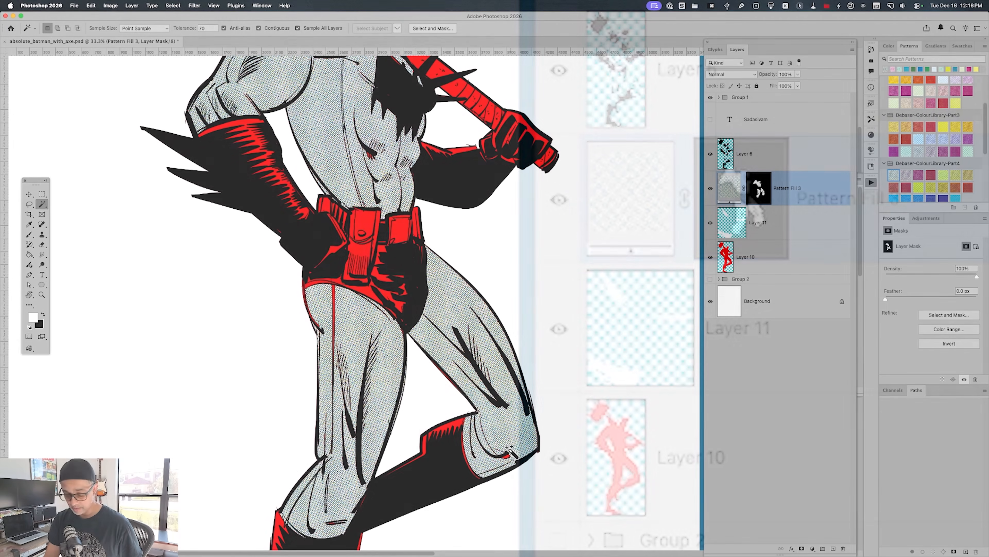
Paint white on the pattern fill's mask with the Brush to cover the red gaps along the thigh seam and abdomen
{"action": "key", "text": "b"}
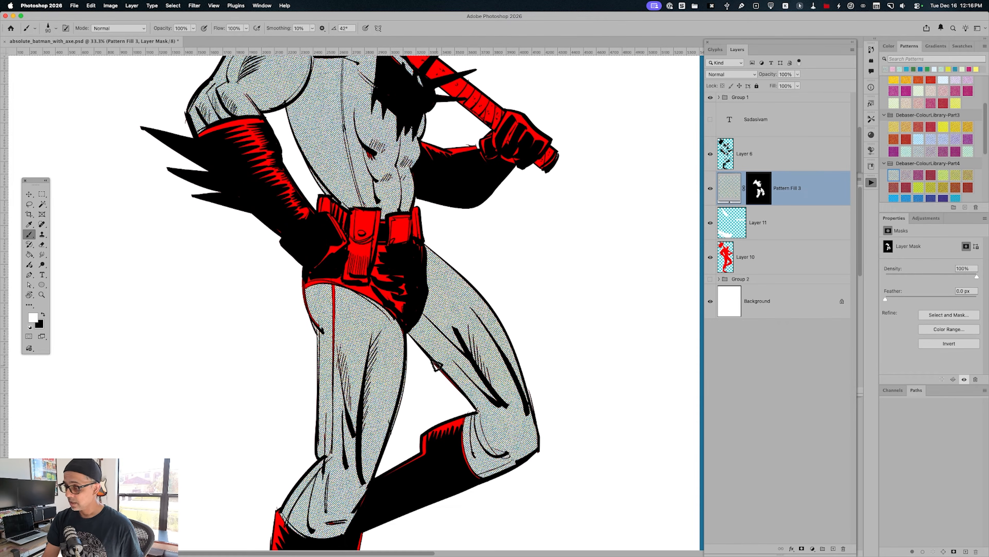
{"action": "left_click_drag", "start_coordinate": [335, 289], "coordinate": [334, 392]}
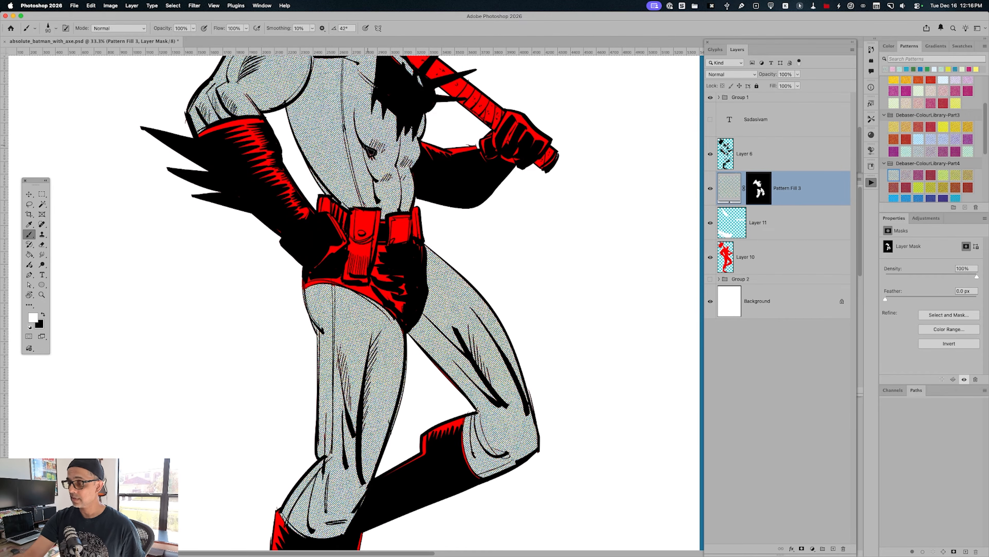
{"action": "left_click_drag", "start_coordinate": [522, 249], "coordinate": [553, 431]}
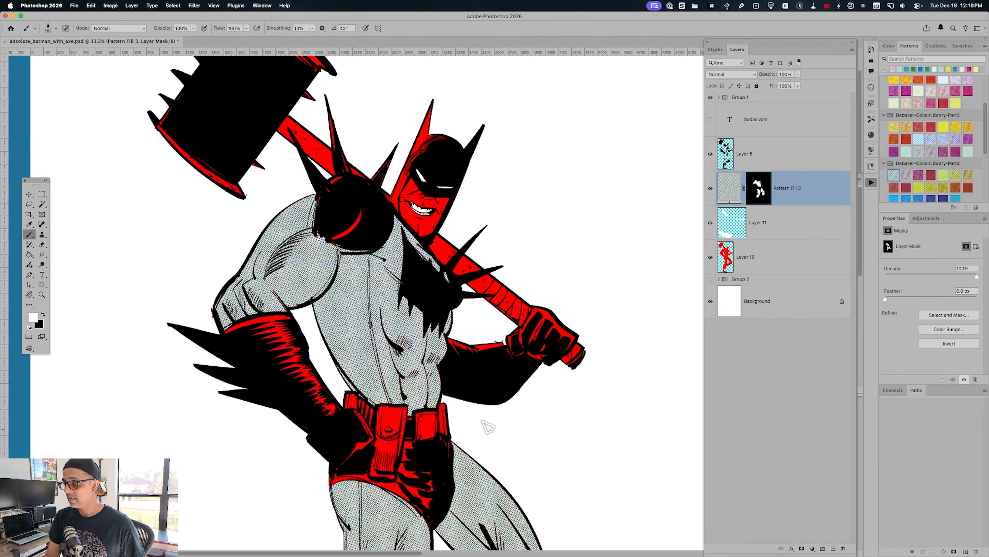
Make Layer 10 active and outline the raised leg's boot with the Lasso
{"action": "left_click_drag", "start_coordinate": [536, 472], "coordinate": [520, 175]}
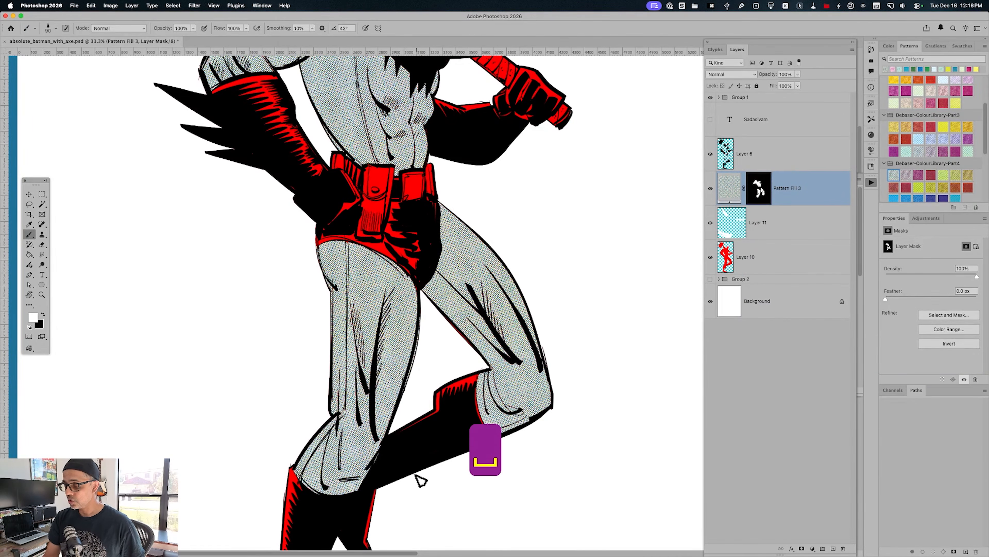
{"action": "left_click", "coordinate": [761, 267]}
{"action": "key", "text": "l"}
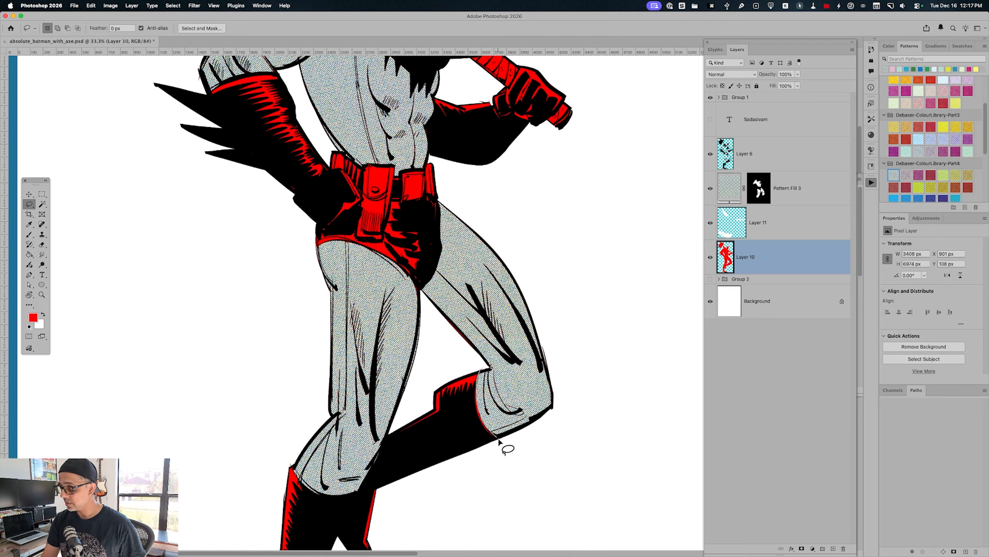
{"action": "mouse_move", "coordinate": [427, 475]}
{"action": "left_mouse_down"}
{"action": "mouse_move", "coordinate": [395, 439]}
{"action": "mouse_move", "coordinate": [416, 388]}
{"action": "left_mouse_up"}
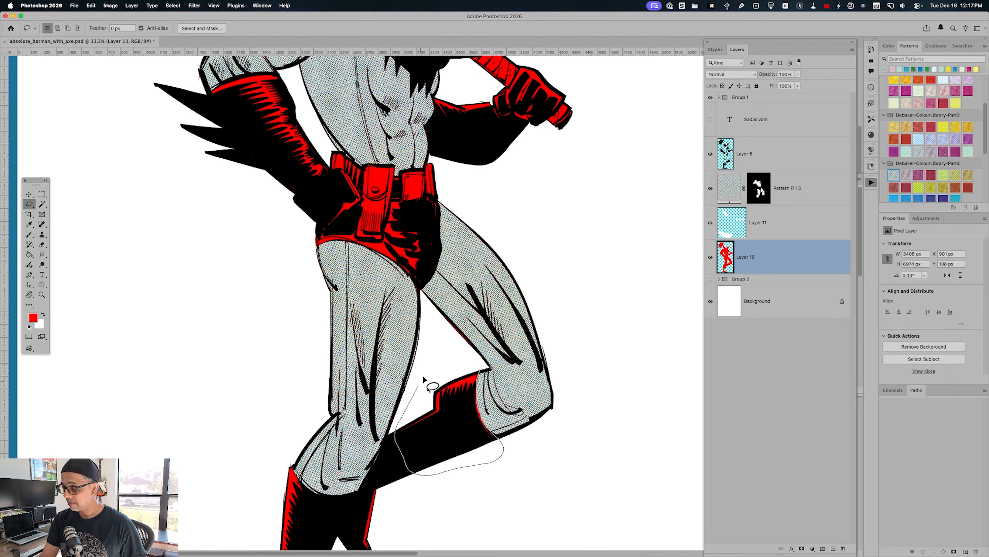
{"action": "left_click_drag", "start_coordinate": [474, 363], "coordinate": [479, 369]}
Add the standing boot, its toe and the foot of the raised leg to the selection with the Lasso
{"action": "left_click_drag", "start_coordinate": [453, 499], "coordinate": [520, 396]}
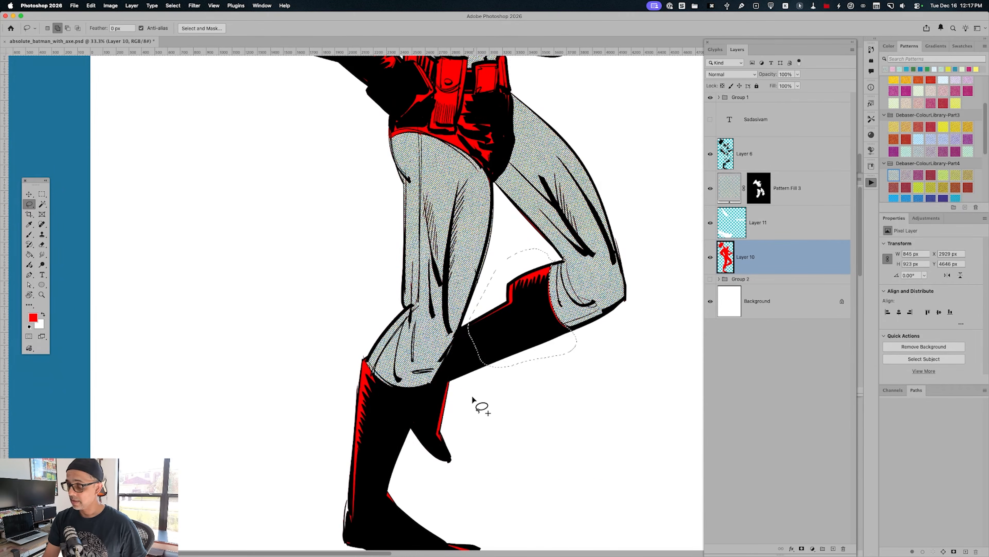
{"action": "mouse_move", "coordinate": [387, 532]}
{"action": "left_mouse_down"}
{"action": "mouse_move", "coordinate": [339, 540]}
{"action": "mouse_move", "coordinate": [327, 485]}
{"action": "left_mouse_up"}
{"action": "left_click_drag", "start_coordinate": [377, 375], "coordinate": [392, 383]}
{"action": "left_click_drag", "start_coordinate": [543, 484], "coordinate": [557, 346]}
{"action": "mouse_move", "coordinate": [452, 413]}
{"action": "left_mouse_down"}
{"action": "mouse_move", "coordinate": [492, 430]}
{"action": "mouse_move", "coordinate": [438, 424]}
{"action": "left_mouse_up"}
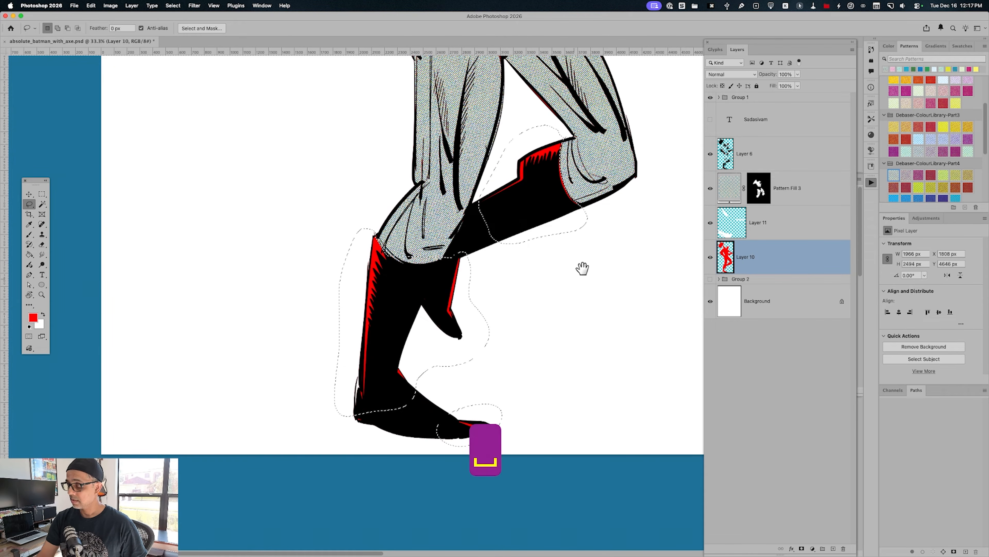
Add the trunks to the selection with the Lasso, tracing around the belt and its hanging pouch
{"action": "left_click_drag", "start_coordinate": [583, 268], "coordinate": [561, 448]}
{"action": "left_click_drag", "start_coordinate": [530, 215], "coordinate": [565, 333]}
{"action": "mouse_move", "coordinate": [443, 273]}
{"action": "left_mouse_down"}
{"action": "mouse_move", "coordinate": [451, 269]}
{"action": "mouse_move", "coordinate": [443, 353]}
{"action": "mouse_move", "coordinate": [402, 316]}
{"action": "mouse_move", "coordinate": [401, 299]}
{"action": "mouse_move", "coordinate": [409, 278]}
{"action": "mouse_move", "coordinate": [444, 272]}
{"action": "left_mouse_up"}
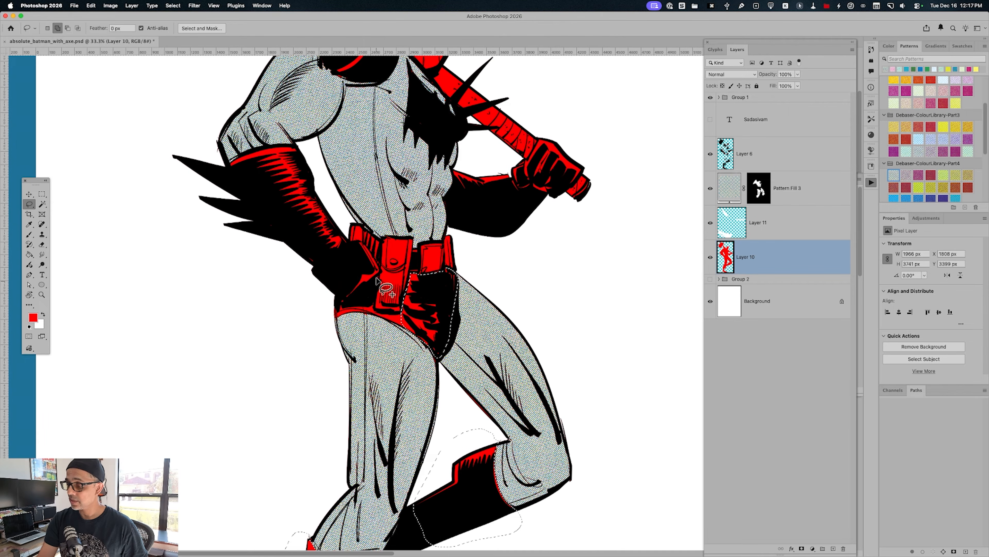
{"action": "mouse_move", "coordinate": [363, 243]}
{"action": "left_mouse_down"}
{"action": "mouse_move", "coordinate": [376, 288]}
{"action": "mouse_move", "coordinate": [355, 303]}
{"action": "mouse_move", "coordinate": [345, 274]}
{"action": "mouse_move", "coordinate": [362, 243]}
{"action": "left_mouse_up"}
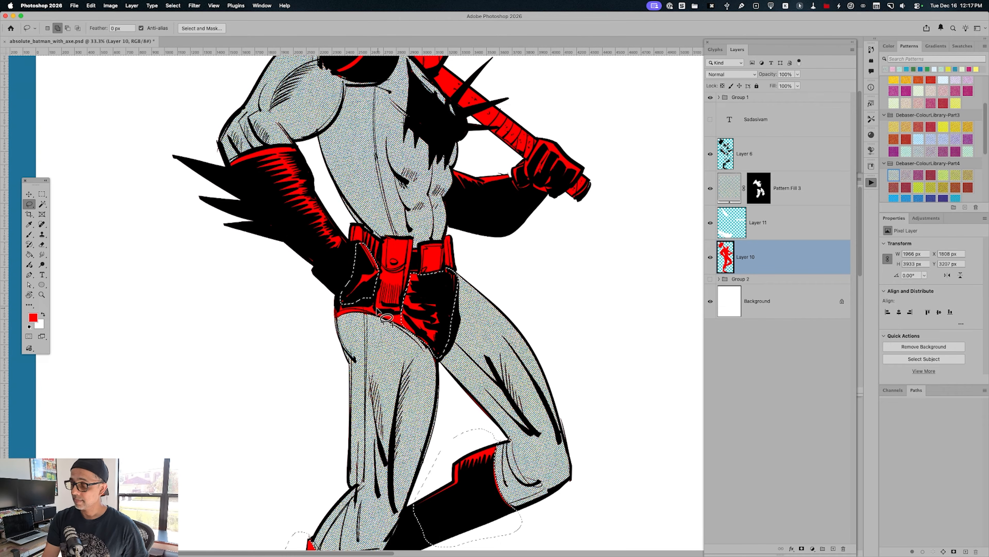
{"action": "left_click_drag", "start_coordinate": [374, 308], "coordinate": [414, 326]}
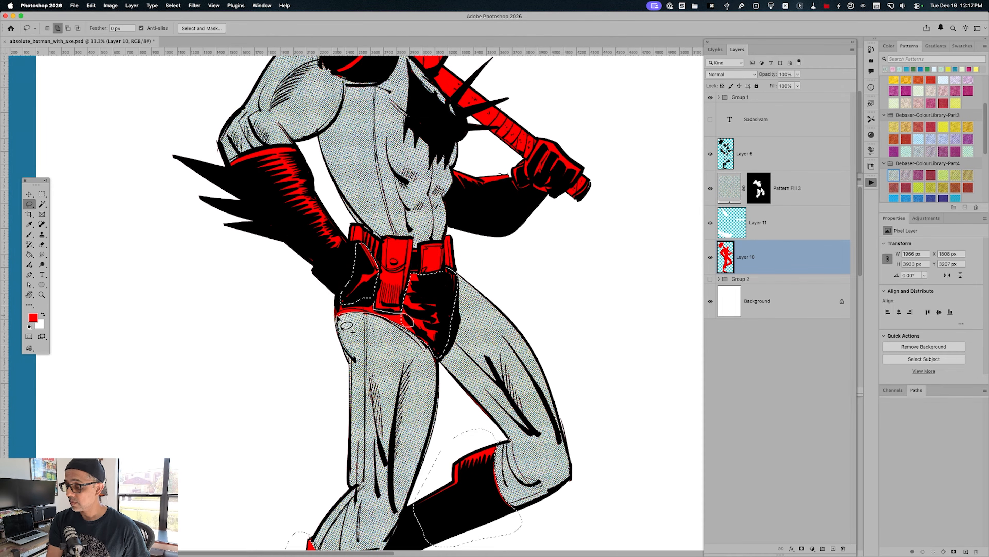
{"action": "left_click_drag", "start_coordinate": [349, 330], "coordinate": [374, 308]}
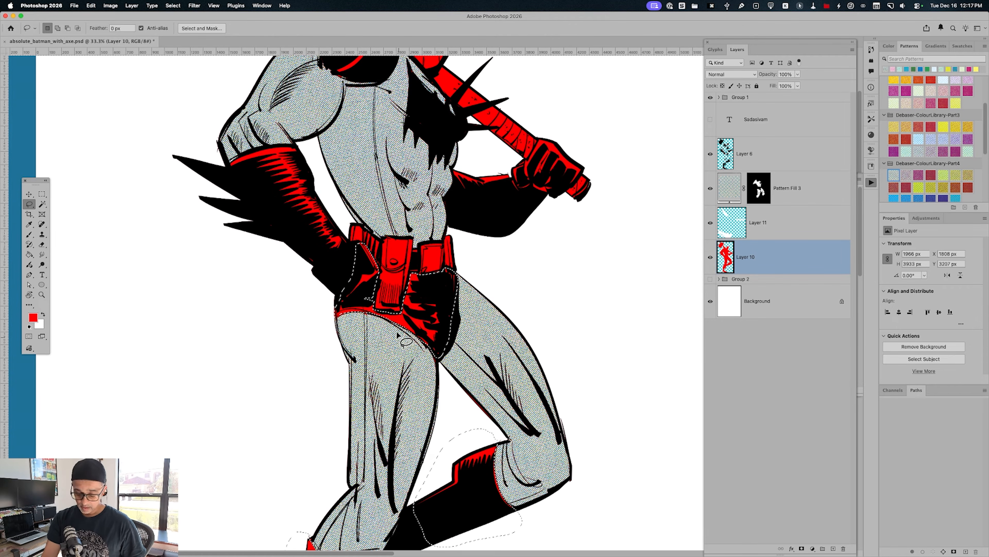
Add the red areas of the glove resting on the hip to the selection with the Magic Wand and Lasso
{"action": "key", "text": "w"}
{"action": "key", "text": "super+z"}
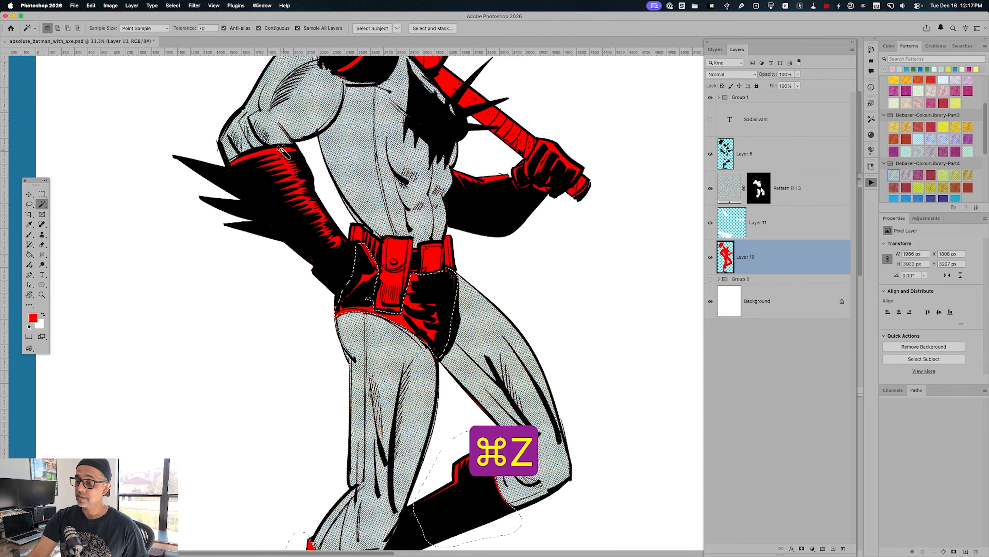
{"action": "left_click", "coordinate": [281, 153], "text": "shift"}
{"action": "key", "text": "l"}
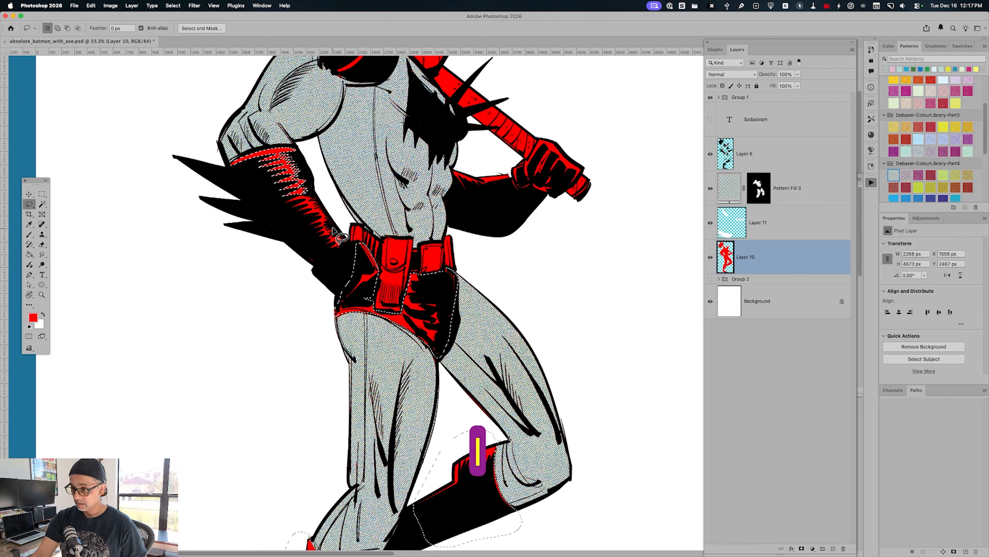
{"action": "mouse_move", "coordinate": [281, 201]}
{"action": "left_mouse_down"}
{"action": "mouse_move", "coordinate": [296, 186]}
{"action": "mouse_move", "coordinate": [349, 246]}
{"action": "mouse_move", "coordinate": [317, 258]}
{"action": "left_mouse_up"}
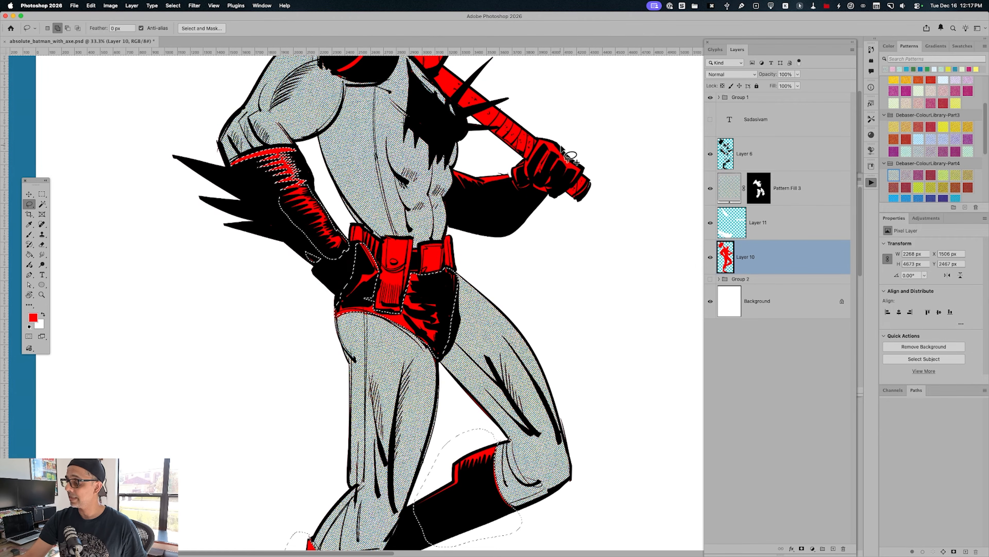
Add the glove gripping the axe handle and its forearm highlight to the selection with the Magic Wand and Lasso
{"action": "key", "text": "w"}
{"action": "left_click", "coordinate": [566, 177]}
{"action": "left_click", "coordinate": [498, 180]}
{"action": "key", "text": "cmd+z"}
{"action": "left_click", "coordinate": [502, 181]}
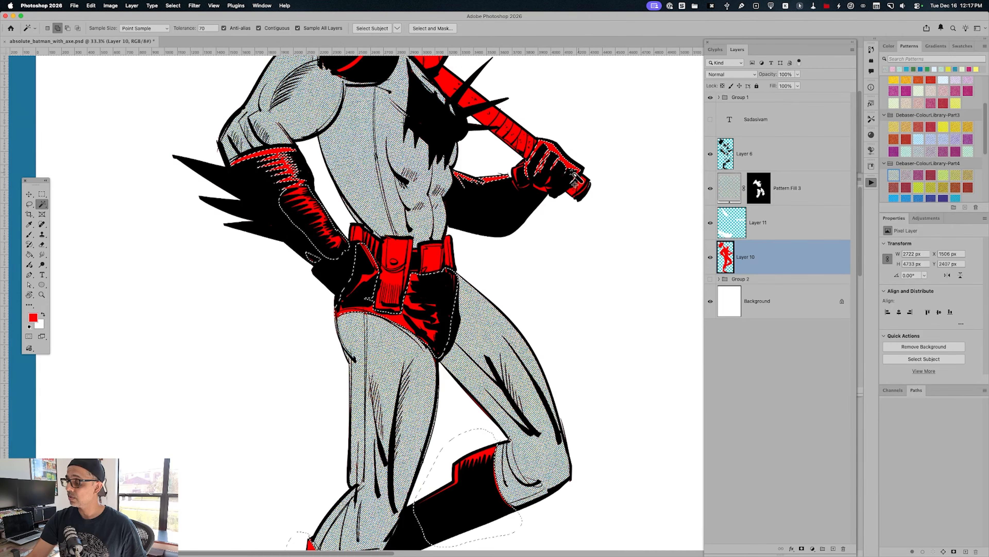
{"action": "key", "text": "l"}
{"action": "mouse_move", "coordinate": [513, 168]}
{"action": "left_mouse_down"}
{"action": "mouse_move", "coordinate": [516, 198]}
{"action": "mouse_move", "coordinate": [552, 193]}
{"action": "mouse_move", "coordinate": [561, 168]}
{"action": "left_mouse_up"}
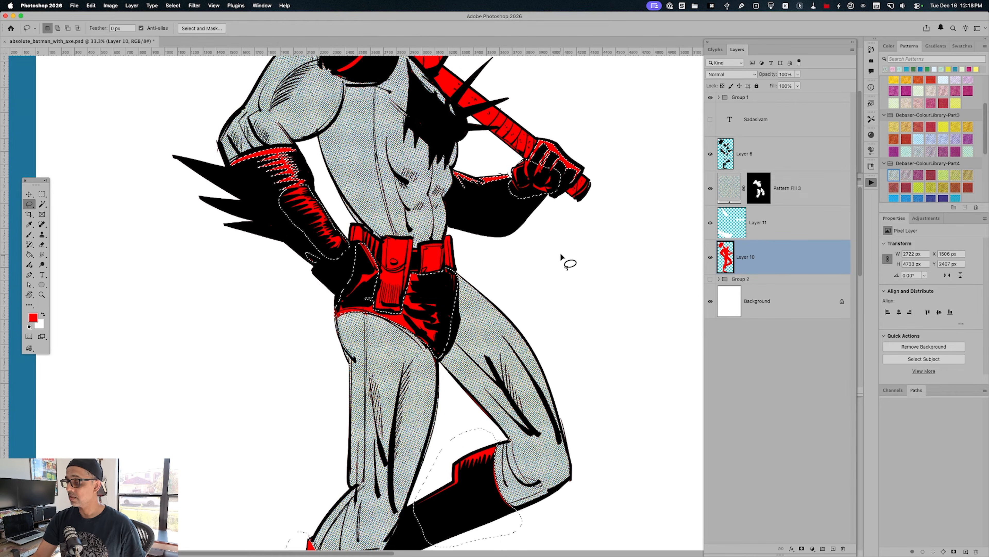
Add the shoulder pad and its red-edged spikes to the selection with the Lasso
{"action": "scroll", "coordinate": [568, 261], "scroll_direction": "up", "scroll_amount": 10}
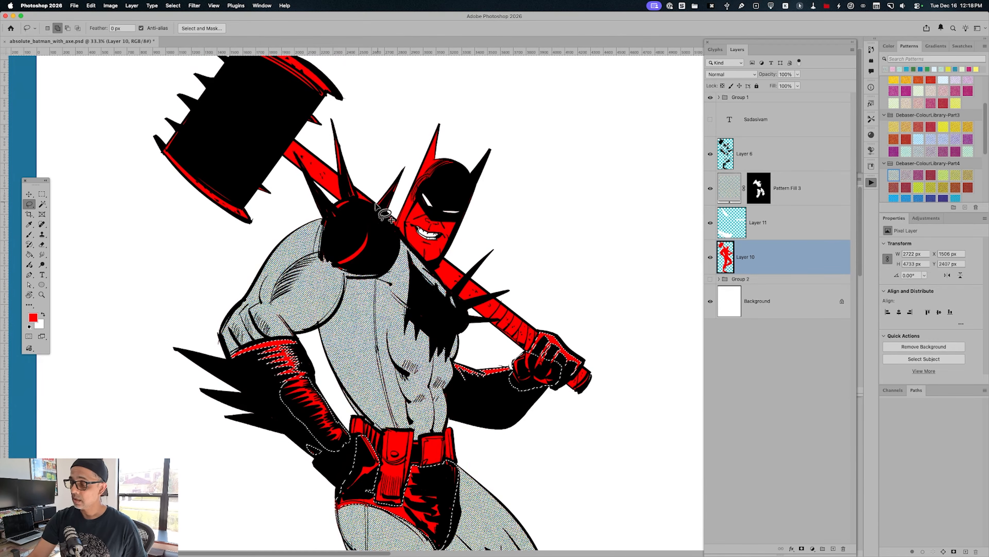
{"action": "mouse_move", "coordinate": [397, 190]}
{"action": "left_mouse_down"}
{"action": "mouse_move", "coordinate": [379, 240]}
{"action": "mouse_move", "coordinate": [341, 270]}
{"action": "mouse_move", "coordinate": [324, 215]}
{"action": "mouse_move", "coordinate": [350, 199]}
{"action": "mouse_move", "coordinate": [380, 223]}
{"action": "left_mouse_up"}
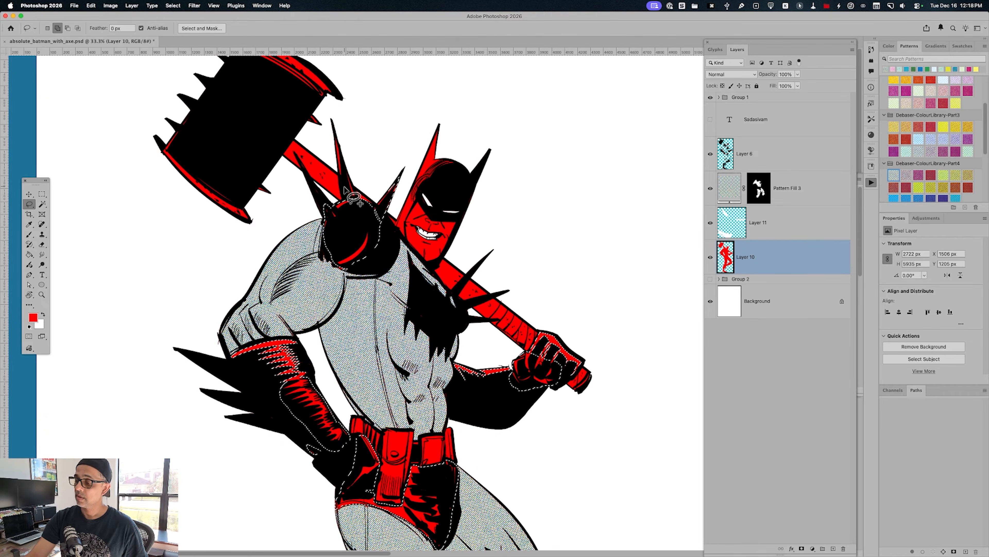
{"action": "left_click_drag", "start_coordinate": [340, 150], "coordinate": [351, 196]}
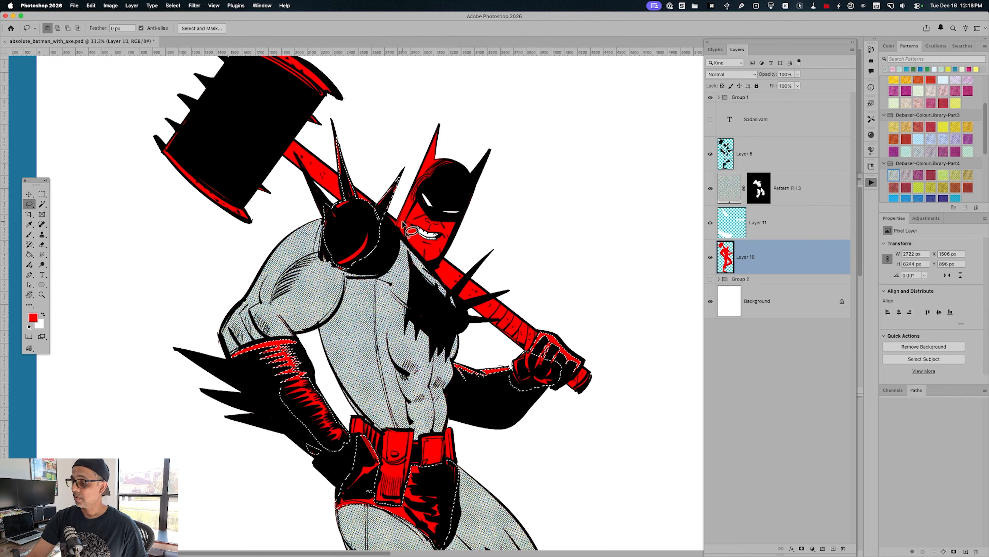
Add the cowl's red ear and the top and side of the head to the selection with the Magic Wand and Lasso
{"action": "key", "text": "w"}
{"action": "left_click", "coordinate": [424, 167]}
{"action": "key", "text": "l"}
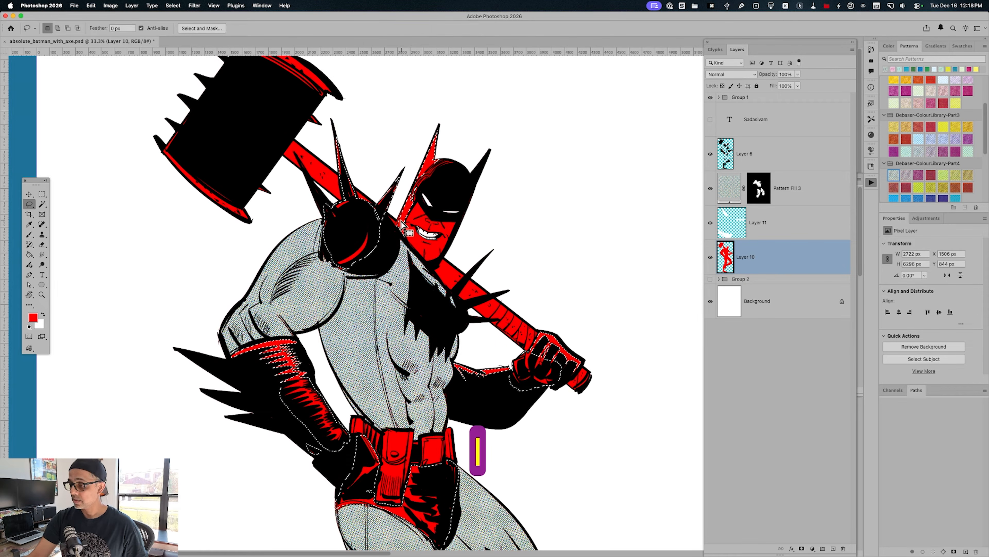
{"action": "mouse_move", "coordinate": [393, 226]}
{"action": "left_mouse_down"}
{"action": "mouse_move", "coordinate": [399, 215]}
{"action": "mouse_move", "coordinate": [397, 238]}
{"action": "mouse_move", "coordinate": [439, 164]}
{"action": "mouse_move", "coordinate": [443, 172]}
{"action": "mouse_move", "coordinate": [424, 187]}
{"action": "mouse_move", "coordinate": [448, 164]}
{"action": "mouse_move", "coordinate": [471, 174]}
{"action": "left_mouse_up"}
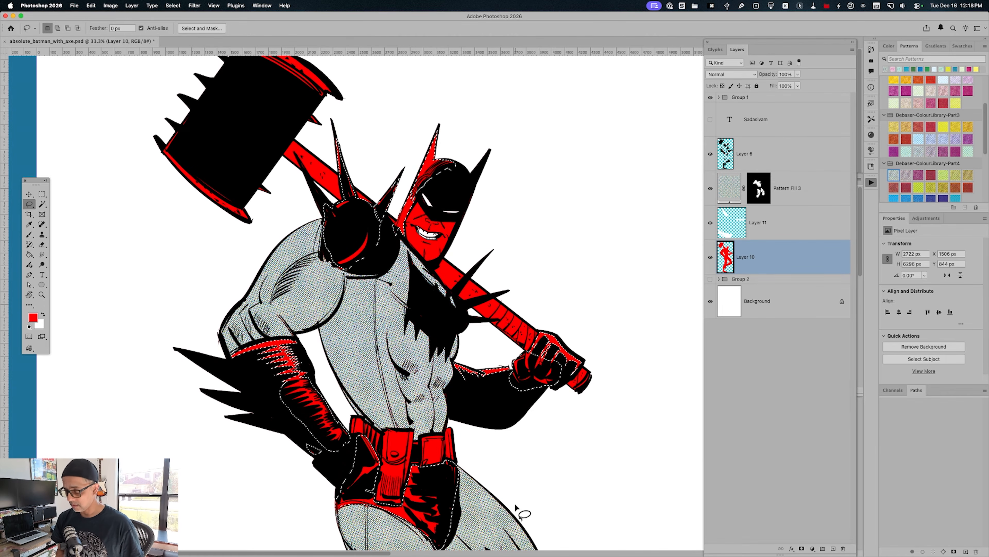
Copy the selected boots, trunks, gloves, shoulder pad and cowl areas from Layer 10 to a new layer and hide Layer 10
{"action": "key", "text": "super+minus"}
{"action": "key", "text": "super+minus"}
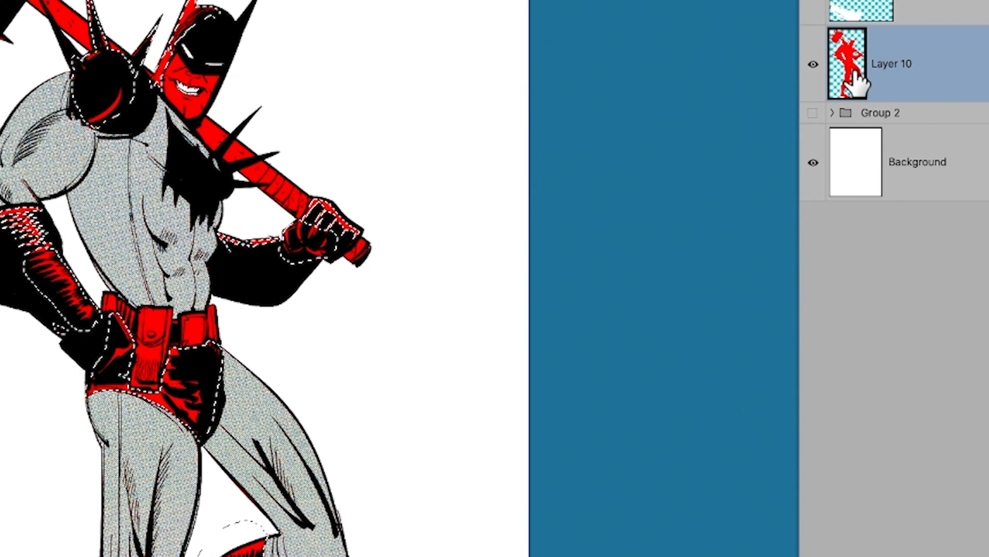
{"action": "key", "text": "super+j"}
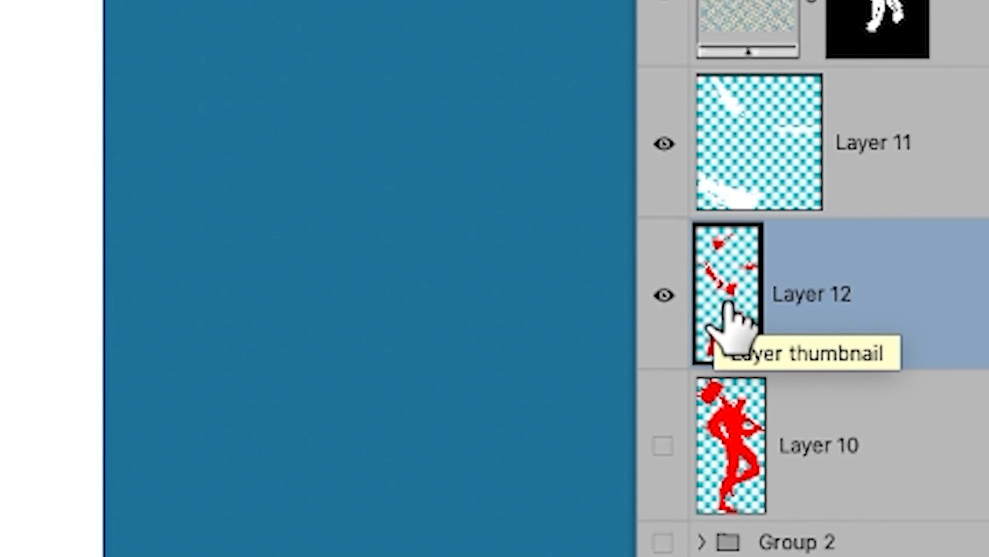
Load the outline of Layer 12 as a selection and create a new layer above it
{"action": "left_click", "coordinate": [719, 284], "text": "super"}
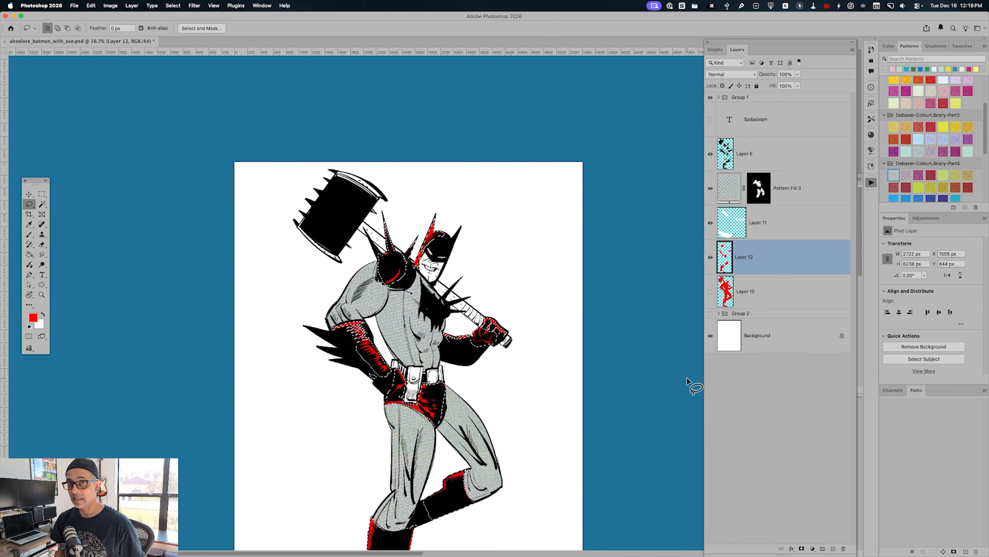
{"action": "key", "text": "alt+shift+super+n"}
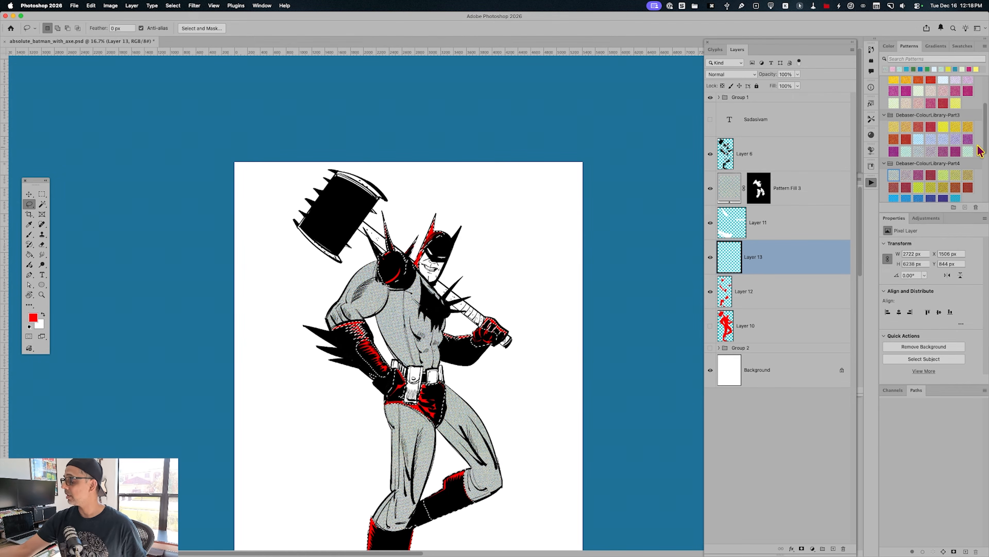
Fill the selected gloves, boots, trunks, shoulder pad and cowl areas with a blue halftone pattern from Debaser-ColourLibrary-Part4
{"action": "scroll", "coordinate": [979, 156], "scroll_direction": "down", "scroll_amount": 3}
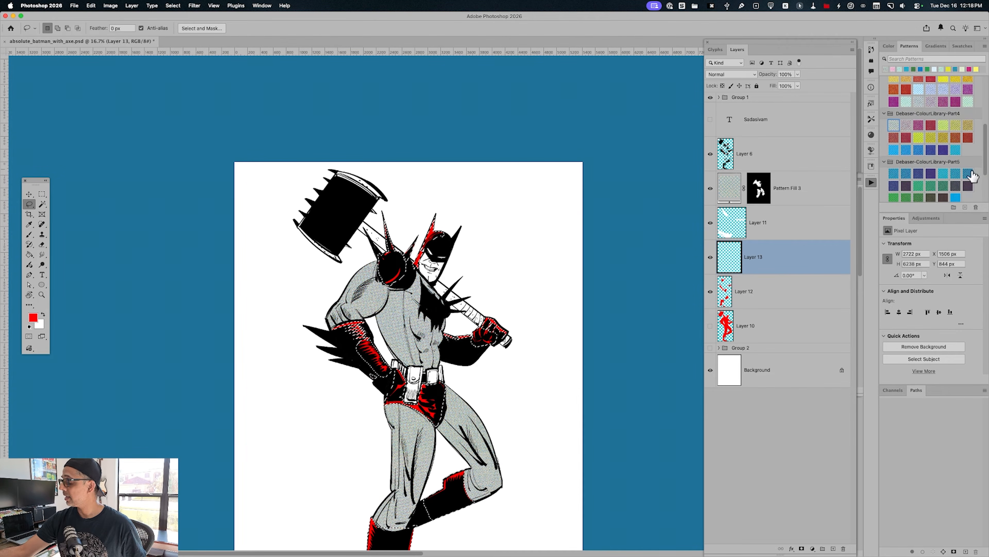
{"action": "left_click", "coordinate": [918, 150]}
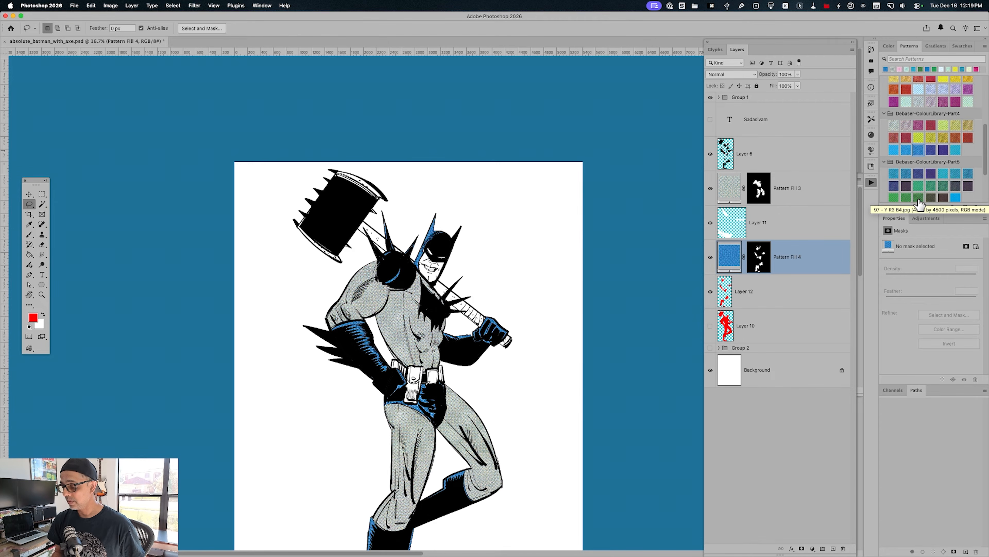
{"action": "key", "text": "super+equal"}
{"action": "key", "text": "super+equal"}
{"action": "key", "text": "super+equal"}
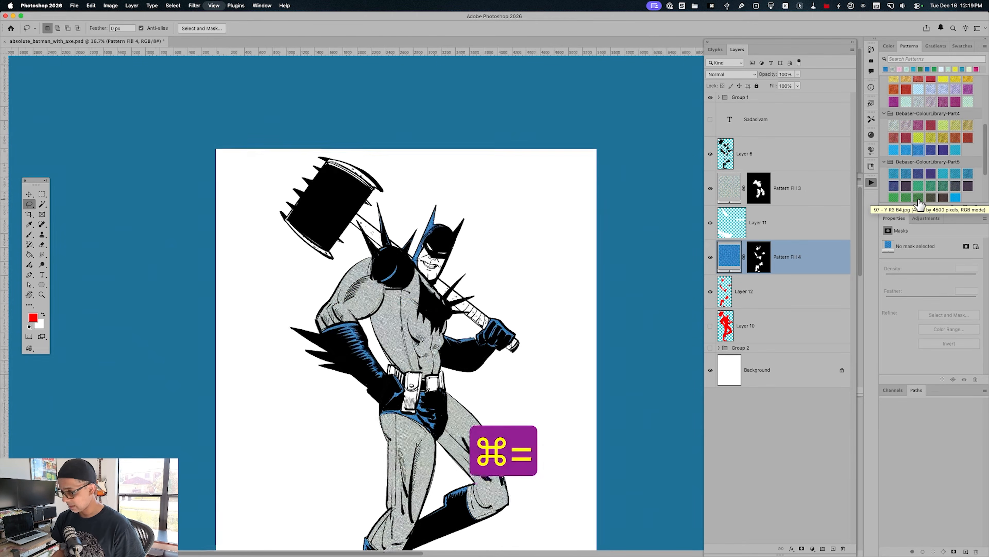
{"action": "left_click", "coordinate": [766, 260]}
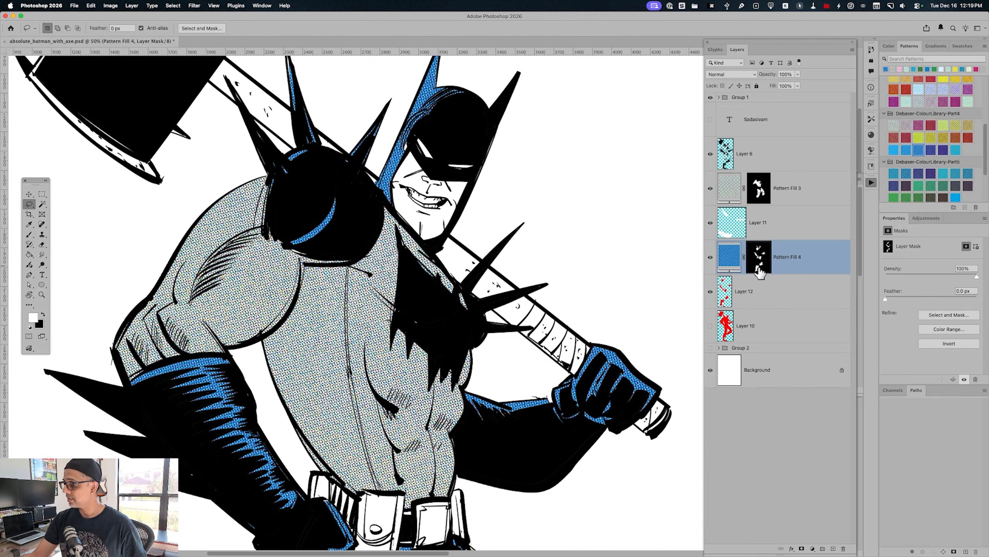
{"action": "key", "text": "b"}
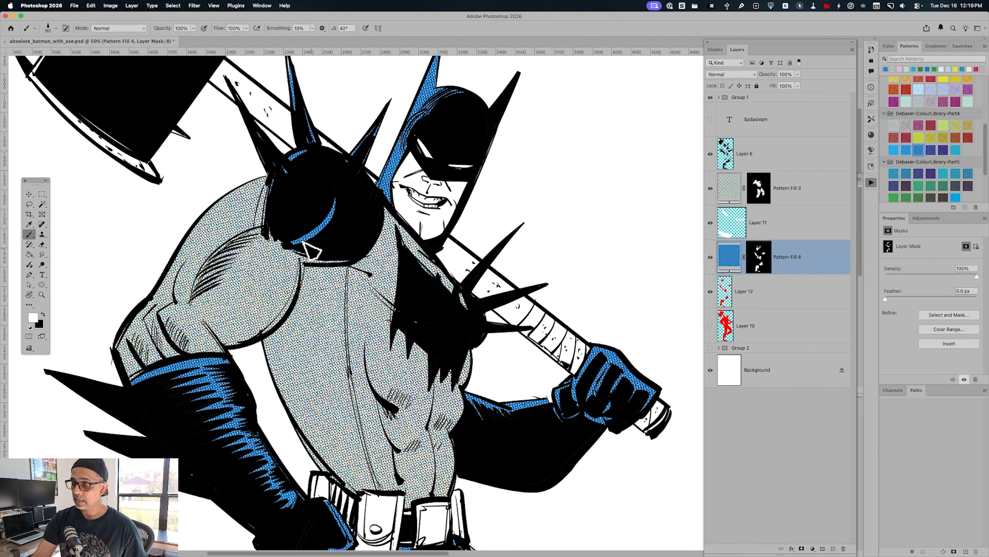
{"action": "left_click_drag", "start_coordinate": [446, 429], "coordinate": [496, 256]}
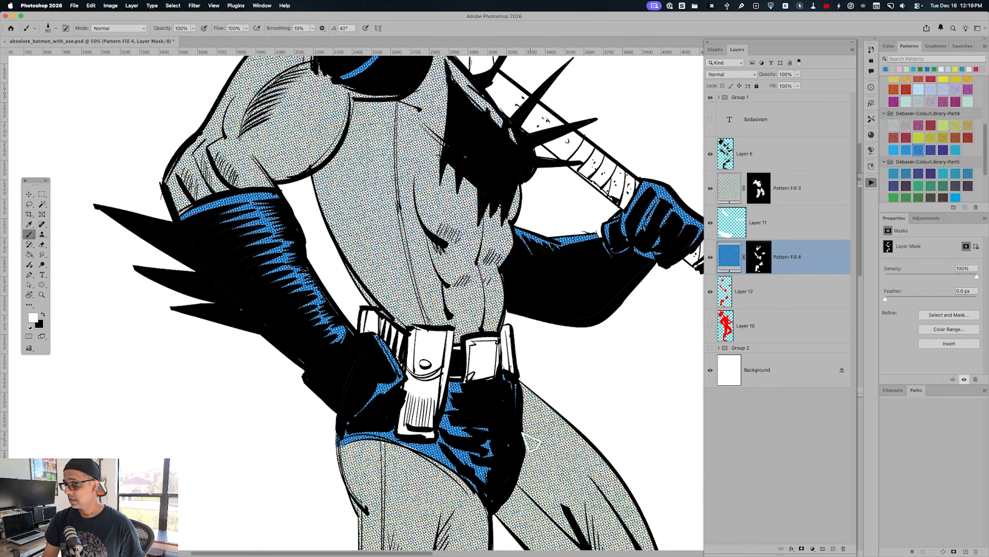
Show Layer 10, outline the utility belt and its pouches with the Lasso, and copy them to a new layer
{"action": "left_click_drag", "start_coordinate": [619, 339], "coordinate": [546, 448]}
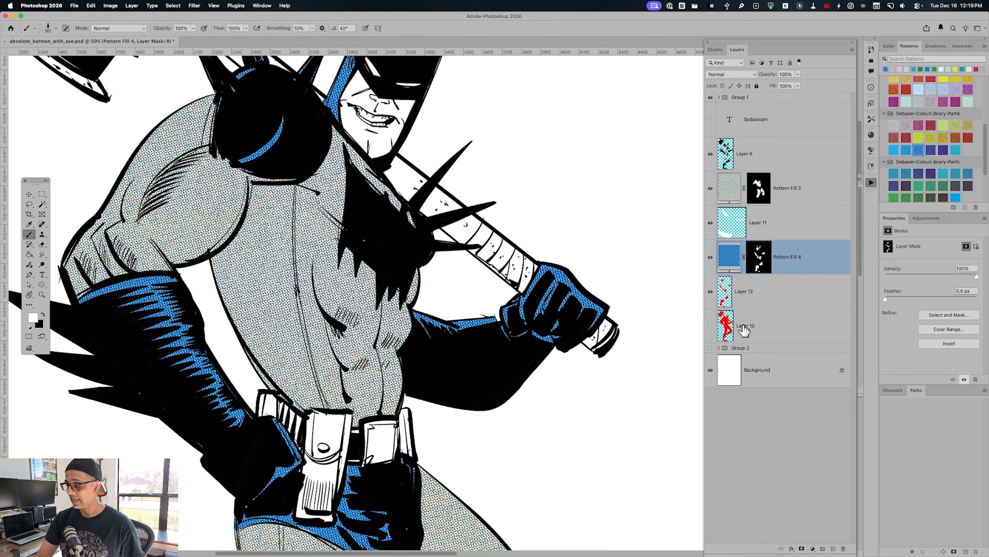
{"action": "left_click", "coordinate": [710, 325]}
{"action": "left_click", "coordinate": [752, 330]}
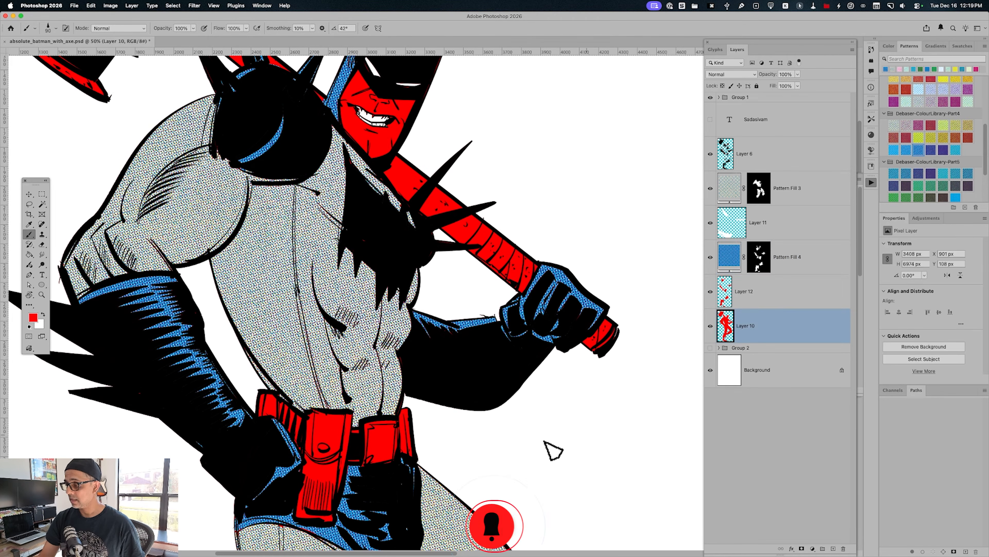
{"action": "key", "text": "l"}
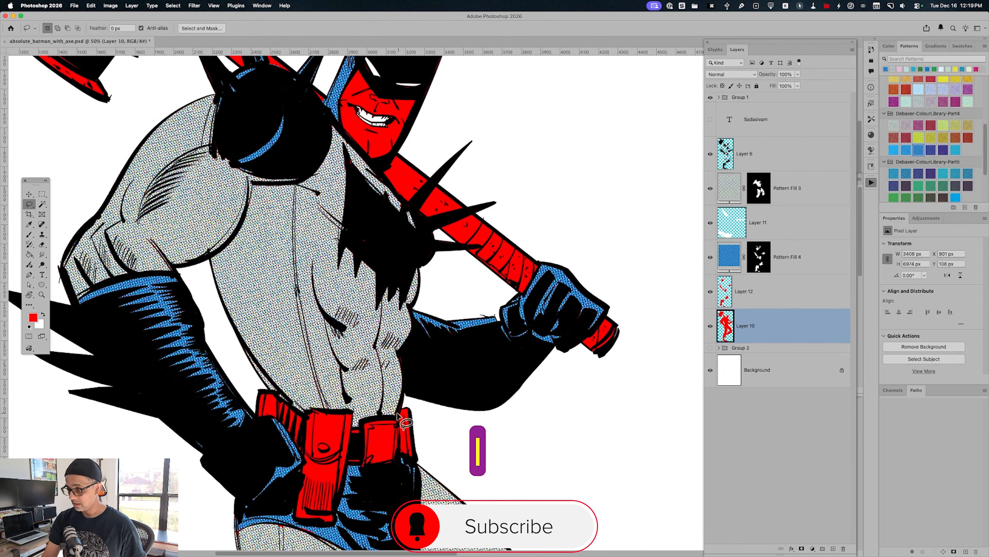
{"action": "mouse_move", "coordinate": [399, 409]}
{"action": "left_mouse_down"}
{"action": "mouse_move", "coordinate": [422, 459]}
{"action": "mouse_move", "coordinate": [351, 463]}
{"action": "mouse_move", "coordinate": [333, 523]}
{"action": "mouse_move", "coordinate": [294, 516]}
{"action": "mouse_move", "coordinate": [294, 469]}
{"action": "mouse_move", "coordinate": [305, 461]}
{"action": "mouse_move", "coordinate": [275, 418]}
{"action": "mouse_move", "coordinate": [254, 414]}
{"action": "mouse_move", "coordinate": [262, 392]}
{"action": "mouse_move", "coordinate": [306, 419]}
{"action": "mouse_move", "coordinate": [350, 412]}
{"action": "mouse_move", "coordinate": [353, 428]}
{"action": "mouse_move", "coordinate": [404, 416]}
{"action": "left_mouse_up"}
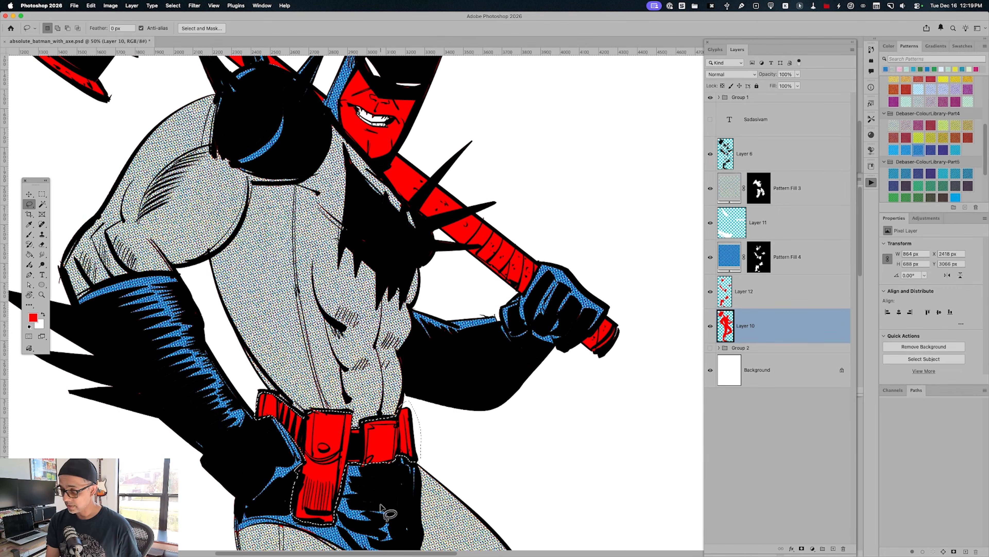
{"action": "key", "text": "shift"}
{"action": "left_click_drag", "start_coordinate": [362, 470], "coordinate": [395, 457]}
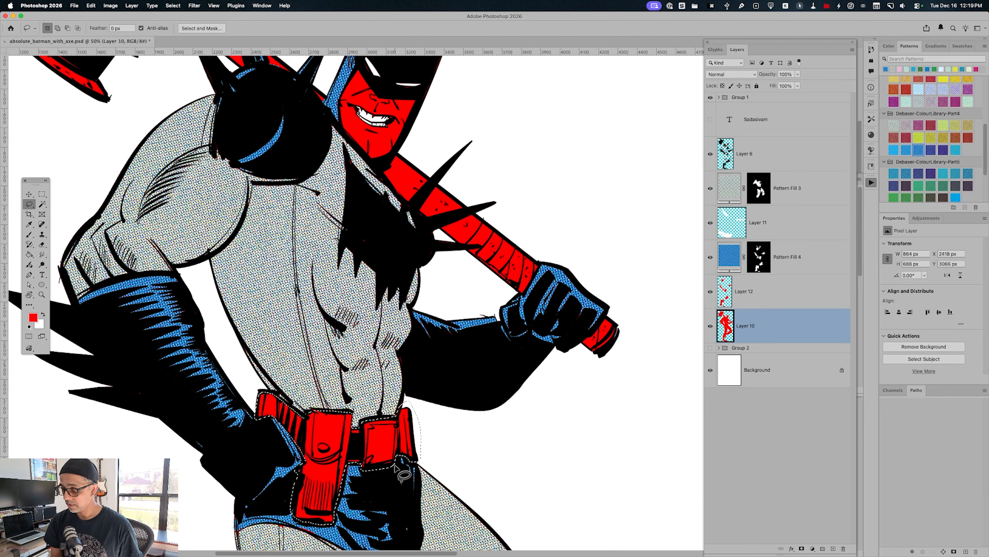
{"action": "key", "text": "super+j"}
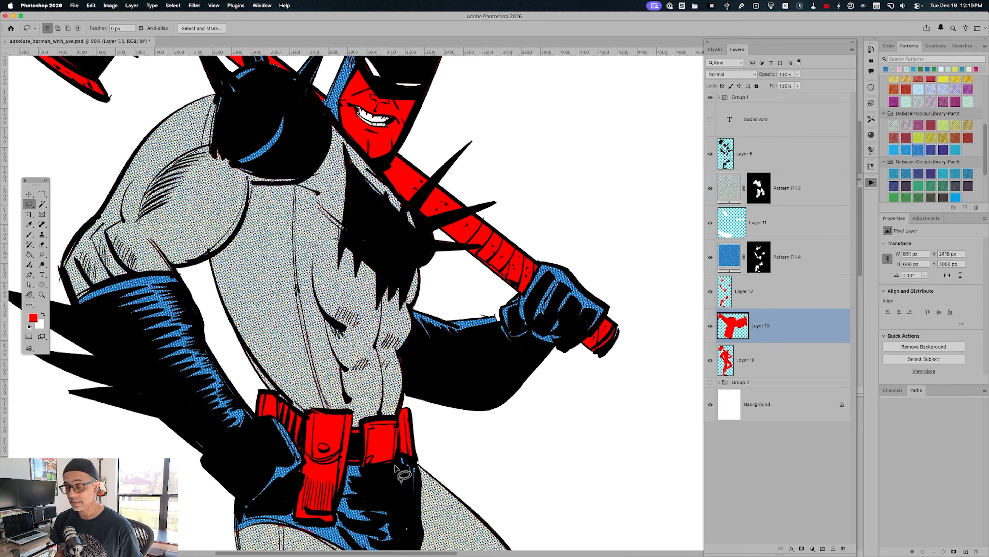
Load the belt layer's outline as a selection and fill it on a new layer with a yellow-green halftone pattern from Debaser-ColourLibrary-Part4
{"action": "left_click", "coordinate": [730, 324], "text": "super"}
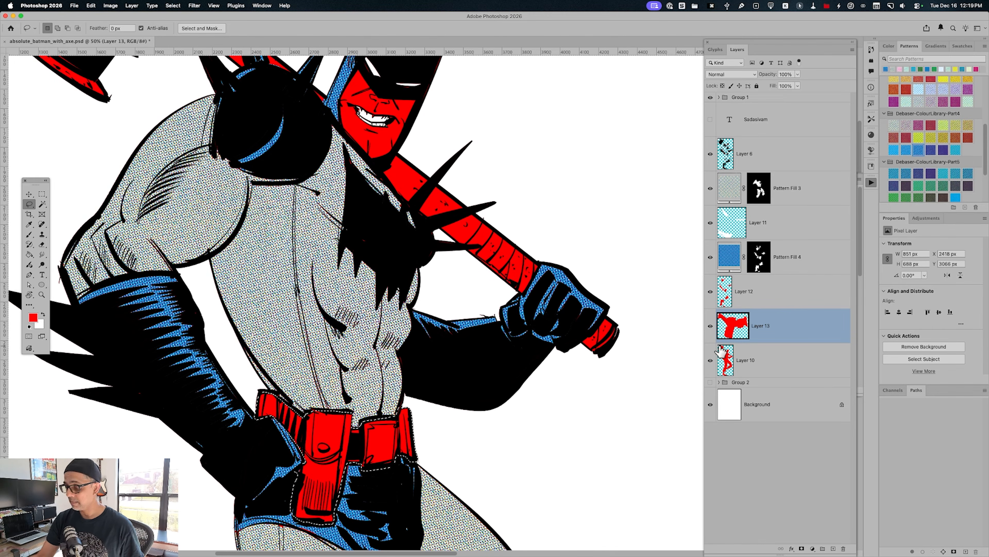
{"action": "key", "text": "alt+shift+super+n"}
{"action": "left_click", "coordinate": [920, 138]}
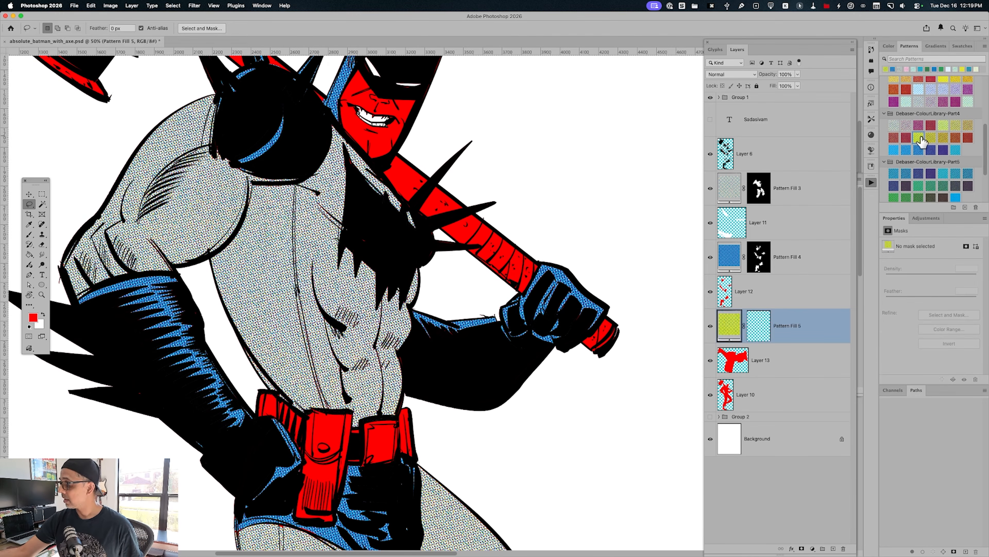
{"action": "key", "text": "super+minus"}
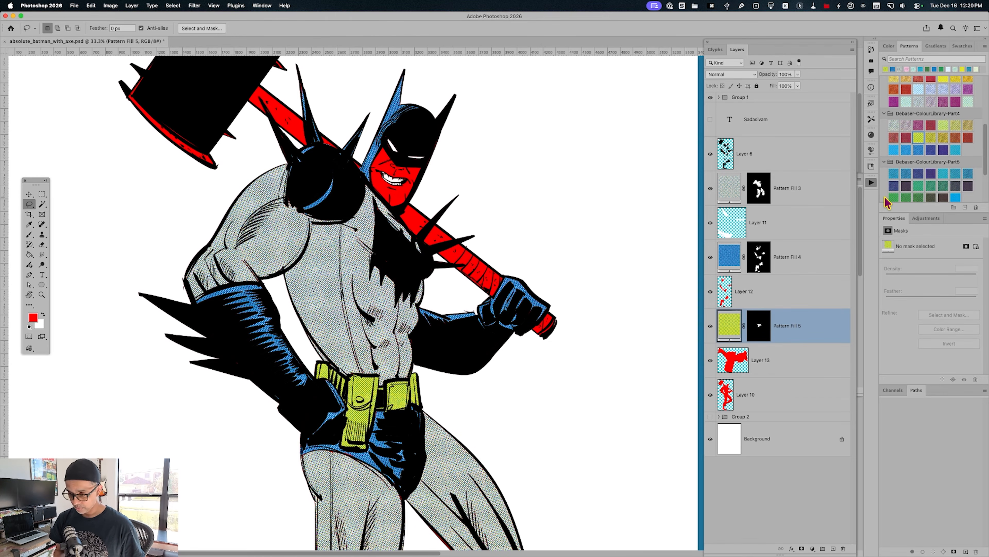
On a new layer, select the red face area with the Magic Wand and fill it with a pink halftone pattern from Debaser-ColourLibrary-Part1
{"action": "key", "text": "alt+shift+super+n"}
{"action": "key", "text": "w"}
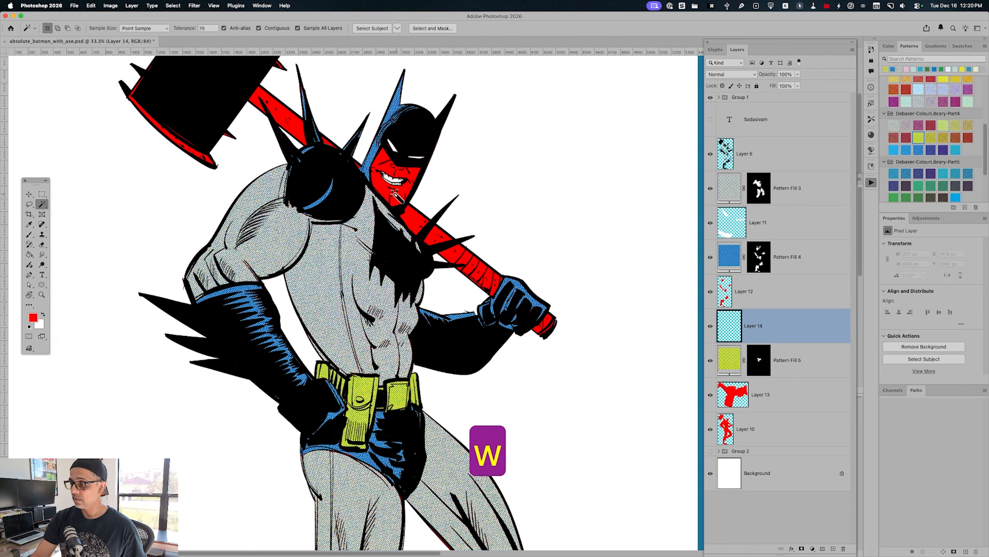
{"action": "left_click", "coordinate": [395, 193]}
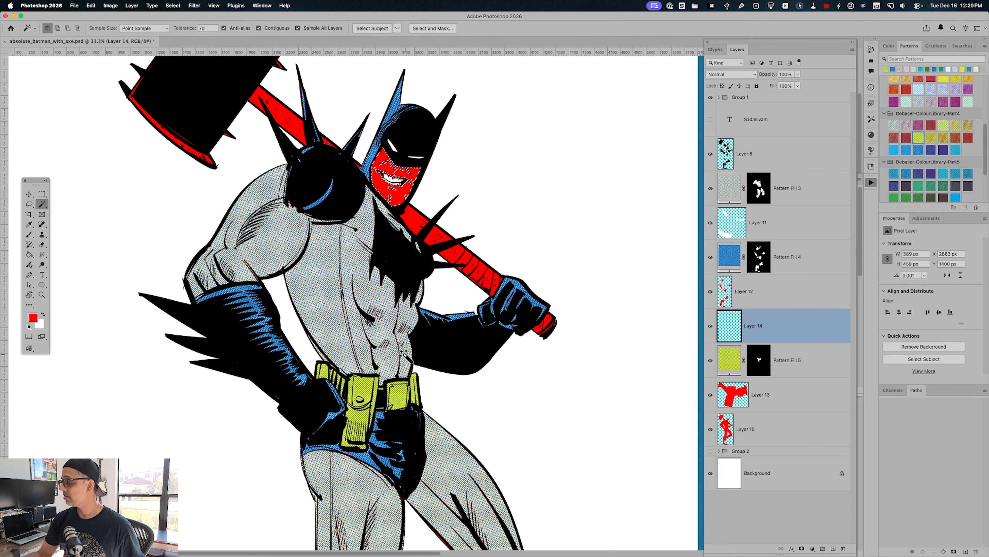
{"action": "scroll", "coordinate": [984, 142], "scroll_direction": "up", "scroll_amount": 10}
{"action": "left_click", "coordinate": [906, 93]}
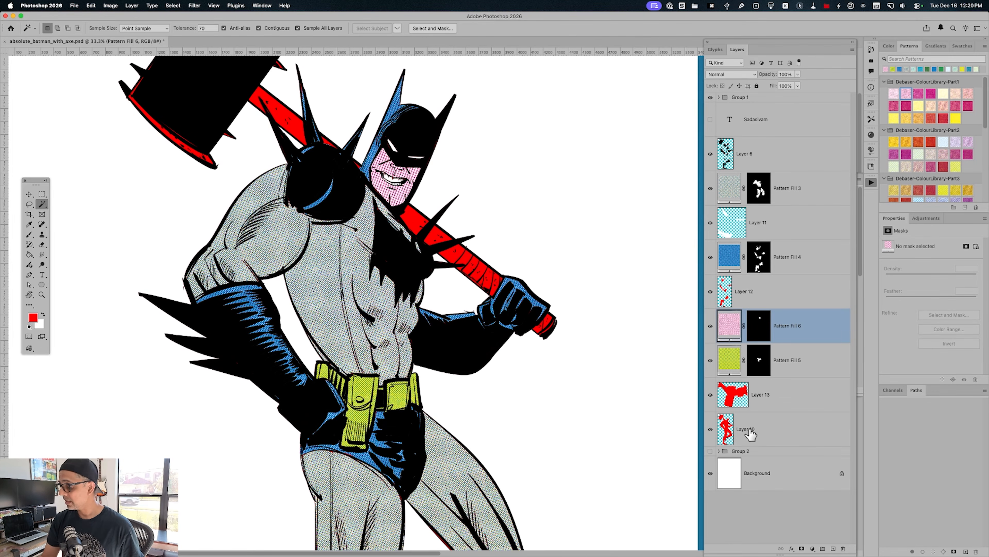
Select the hammer's handle and head on Layer 10 with the Lasso and copy them to a new layer
{"action": "left_click", "coordinate": [751, 437]}
{"action": "left_click_drag", "start_coordinate": [542, 335], "coordinate": [557, 446]}
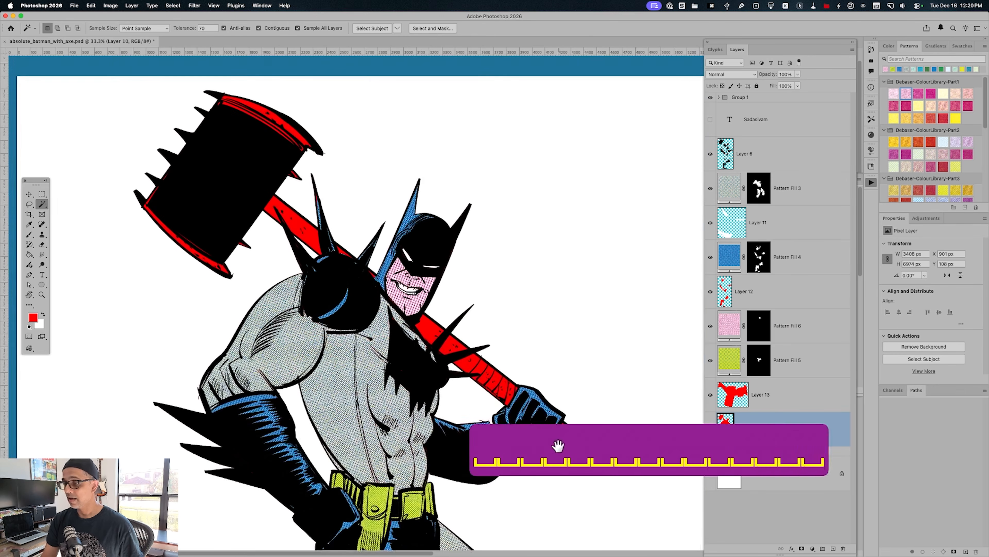
{"action": "key", "text": "l"}
{"action": "mouse_move", "coordinate": [547, 444]}
{"action": "left_mouse_down"}
{"action": "mouse_move", "coordinate": [579, 415]}
{"action": "mouse_move", "coordinate": [533, 410]}
{"action": "mouse_move", "coordinate": [519, 383]}
{"action": "mouse_move", "coordinate": [504, 405]}
{"action": "mouse_move", "coordinate": [493, 399]}
{"action": "mouse_move", "coordinate": [428, 341]}
{"action": "mouse_move", "coordinate": [419, 316]}
{"action": "mouse_move", "coordinate": [445, 303]}
{"action": "mouse_move", "coordinate": [509, 303]}
{"action": "mouse_move", "coordinate": [525, 345]}
{"action": "mouse_move", "coordinate": [522, 387]}
{"action": "left_mouse_up"}
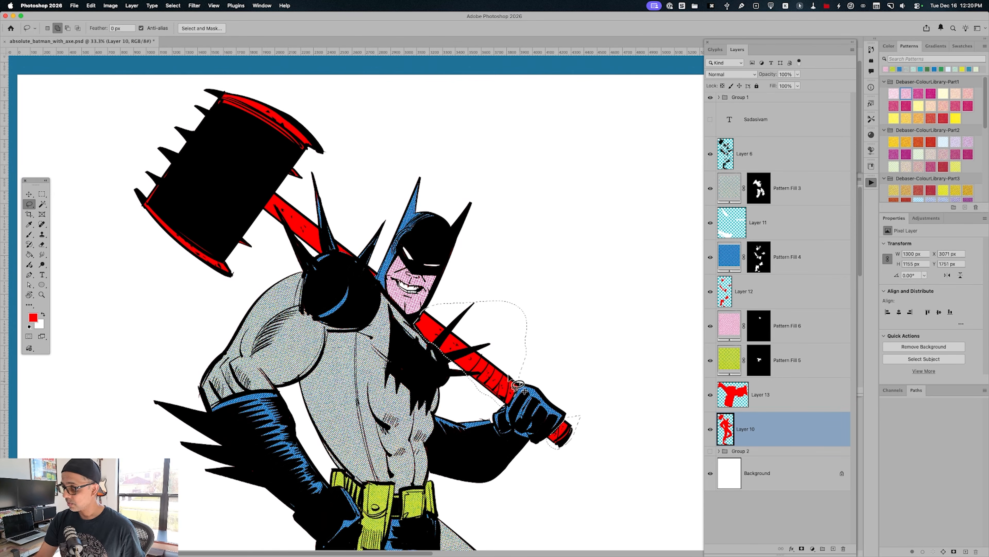
{"action": "mouse_move", "coordinate": [368, 266]}
{"action": "left_mouse_down"}
{"action": "mouse_move", "coordinate": [374, 275]}
{"action": "mouse_move", "coordinate": [348, 260]}
{"action": "mouse_move", "coordinate": [338, 238]}
{"action": "mouse_move", "coordinate": [356, 253]}
{"action": "left_mouse_up"}
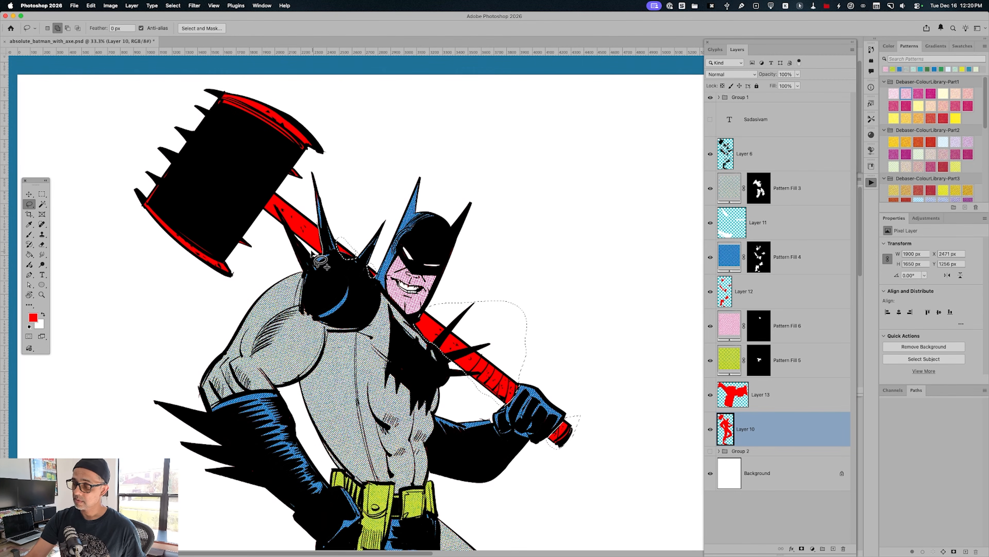
{"action": "mouse_move", "coordinate": [264, 214]}
{"action": "left_mouse_down"}
{"action": "mouse_move", "coordinate": [265, 248]}
{"action": "mouse_move", "coordinate": [193, 291]}
{"action": "mouse_move", "coordinate": [196, 90]}
{"action": "mouse_move", "coordinate": [290, 92]}
{"action": "mouse_move", "coordinate": [339, 137]}
{"action": "mouse_move", "coordinate": [293, 194]}
{"action": "mouse_move", "coordinate": [329, 244]}
{"action": "left_mouse_up"}
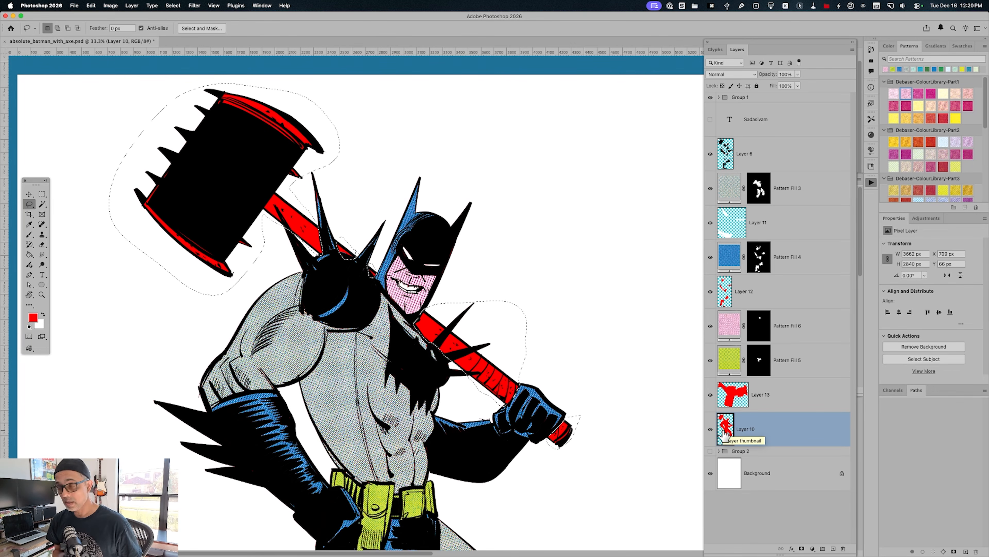
{"action": "key", "text": "super+j"}
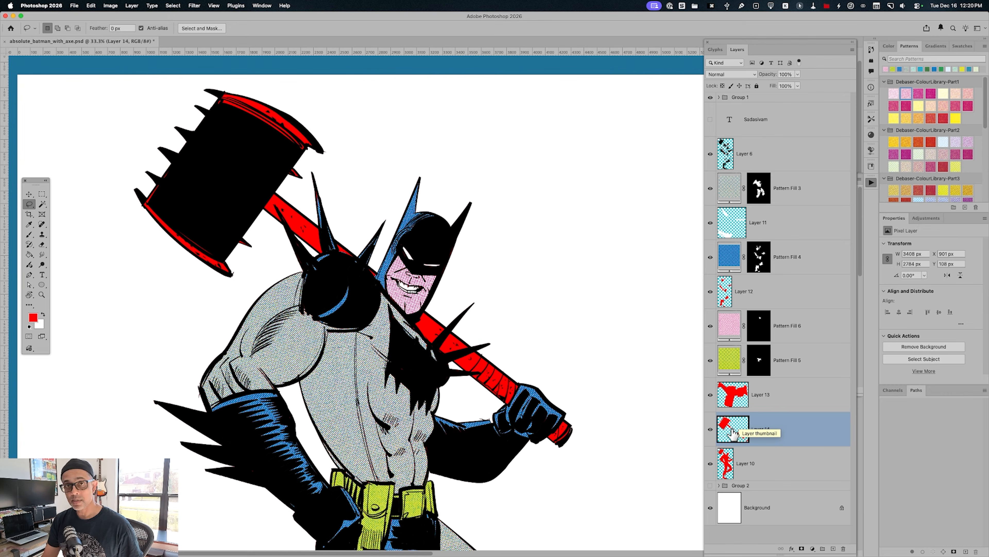
Load the hammer layer's outline as a selection and fill it on a new layer with a dark blue halftone pattern from Debaser-ColourLibrary-Part5
{"action": "left_click", "coordinate": [726, 428], "text": "super"}
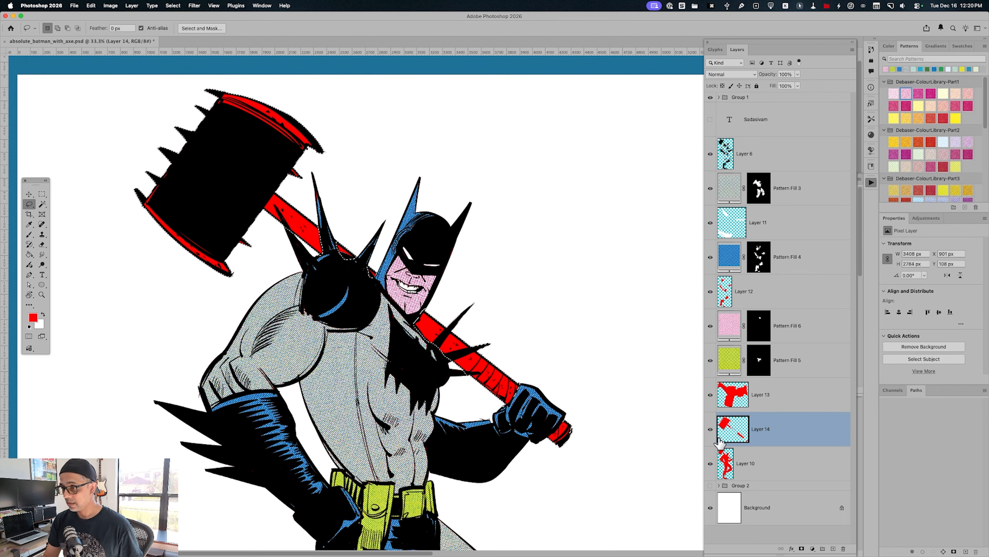
{"action": "key", "text": "alt+shift+super+n"}
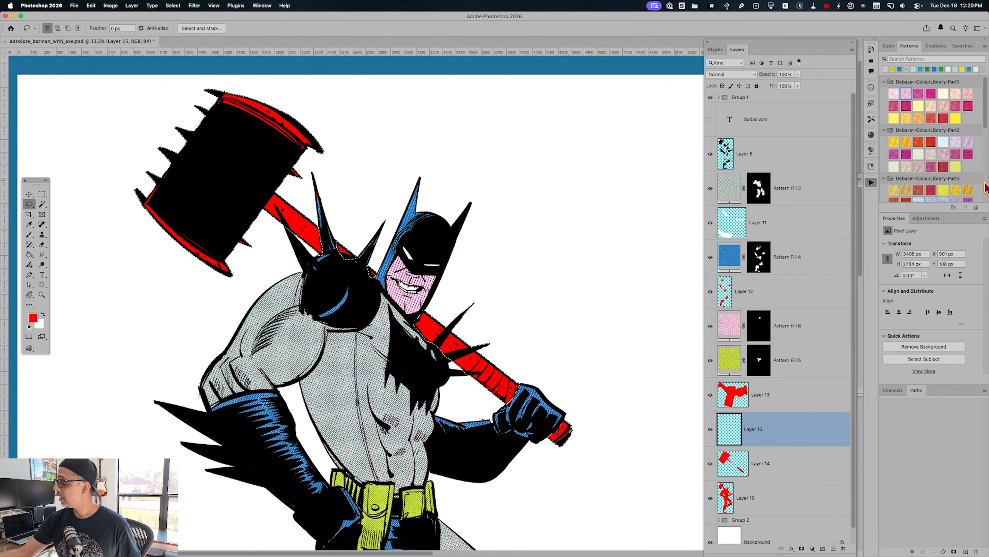
{"action": "scroll", "coordinate": [958, 171], "scroll_direction": "down", "scroll_amount": 3}
{"action": "left_click", "coordinate": [919, 164]}
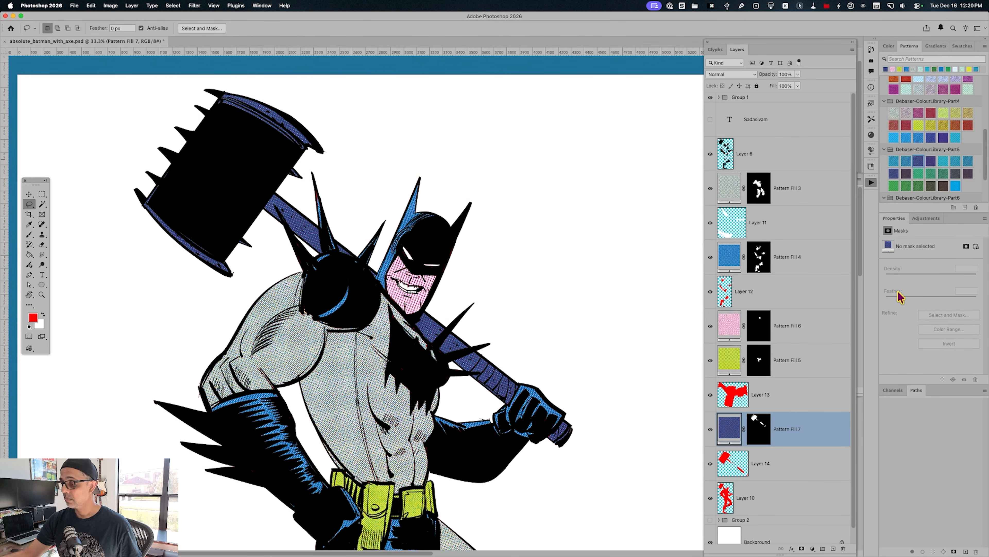
{"action": "left_click", "coordinate": [895, 174]}
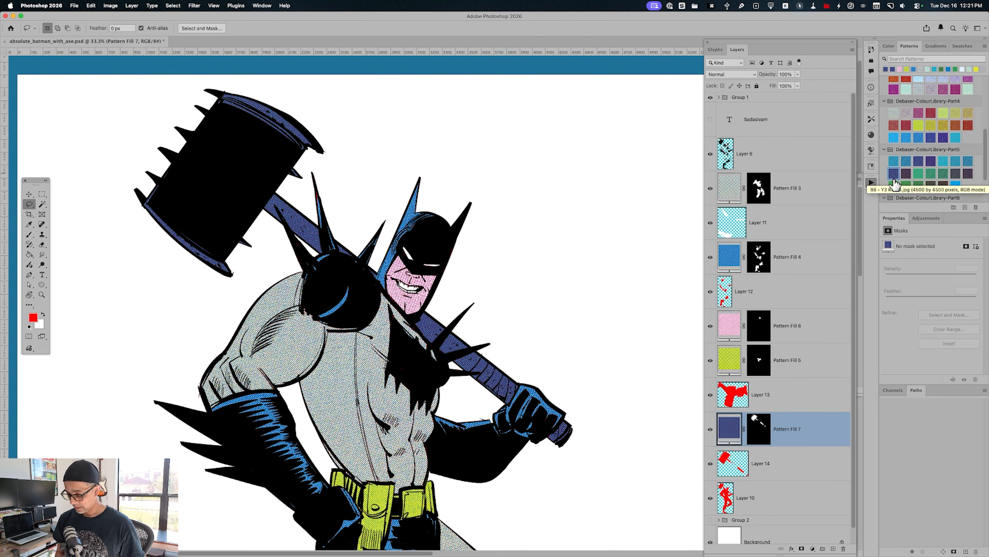
Bring up the colour wheel in place of the pattern library with the whole figure in view
{"action": "key", "text": "super+minus"}
{"action": "key", "text": "super+minus"}
{"action": "key", "text": "space"}
{"action": "left_click_drag", "start_coordinate": [578, 454], "coordinate": [612, 314]}
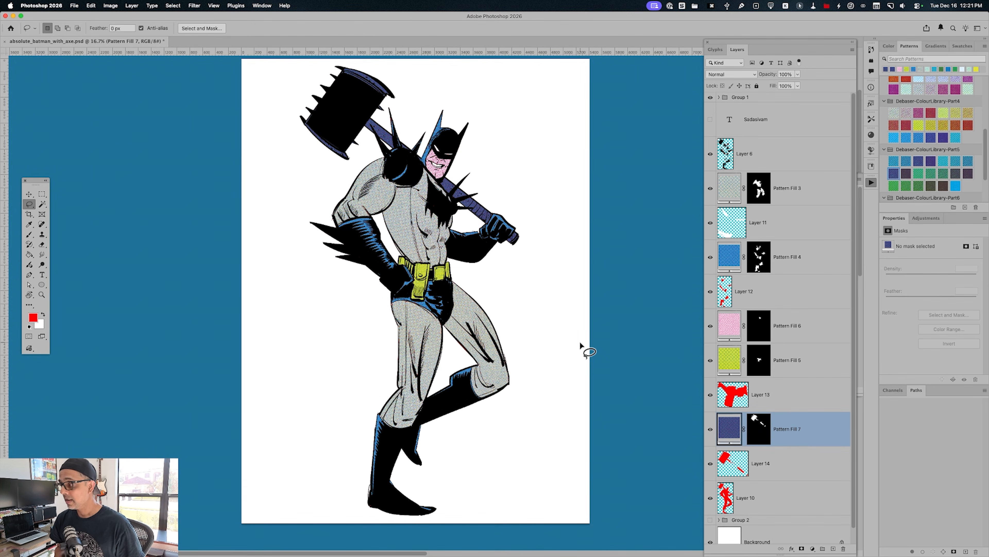
{"action": "left_click", "coordinate": [895, 48]}
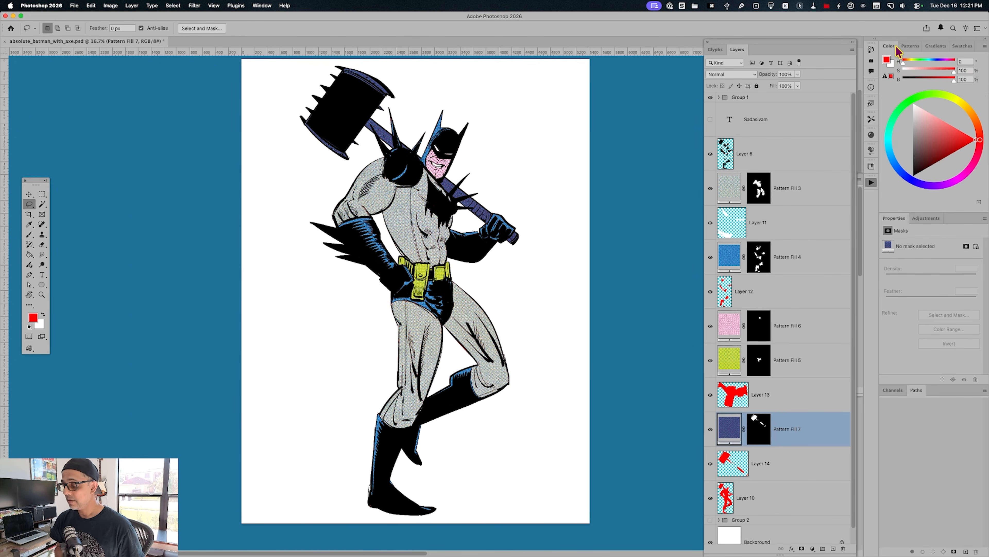